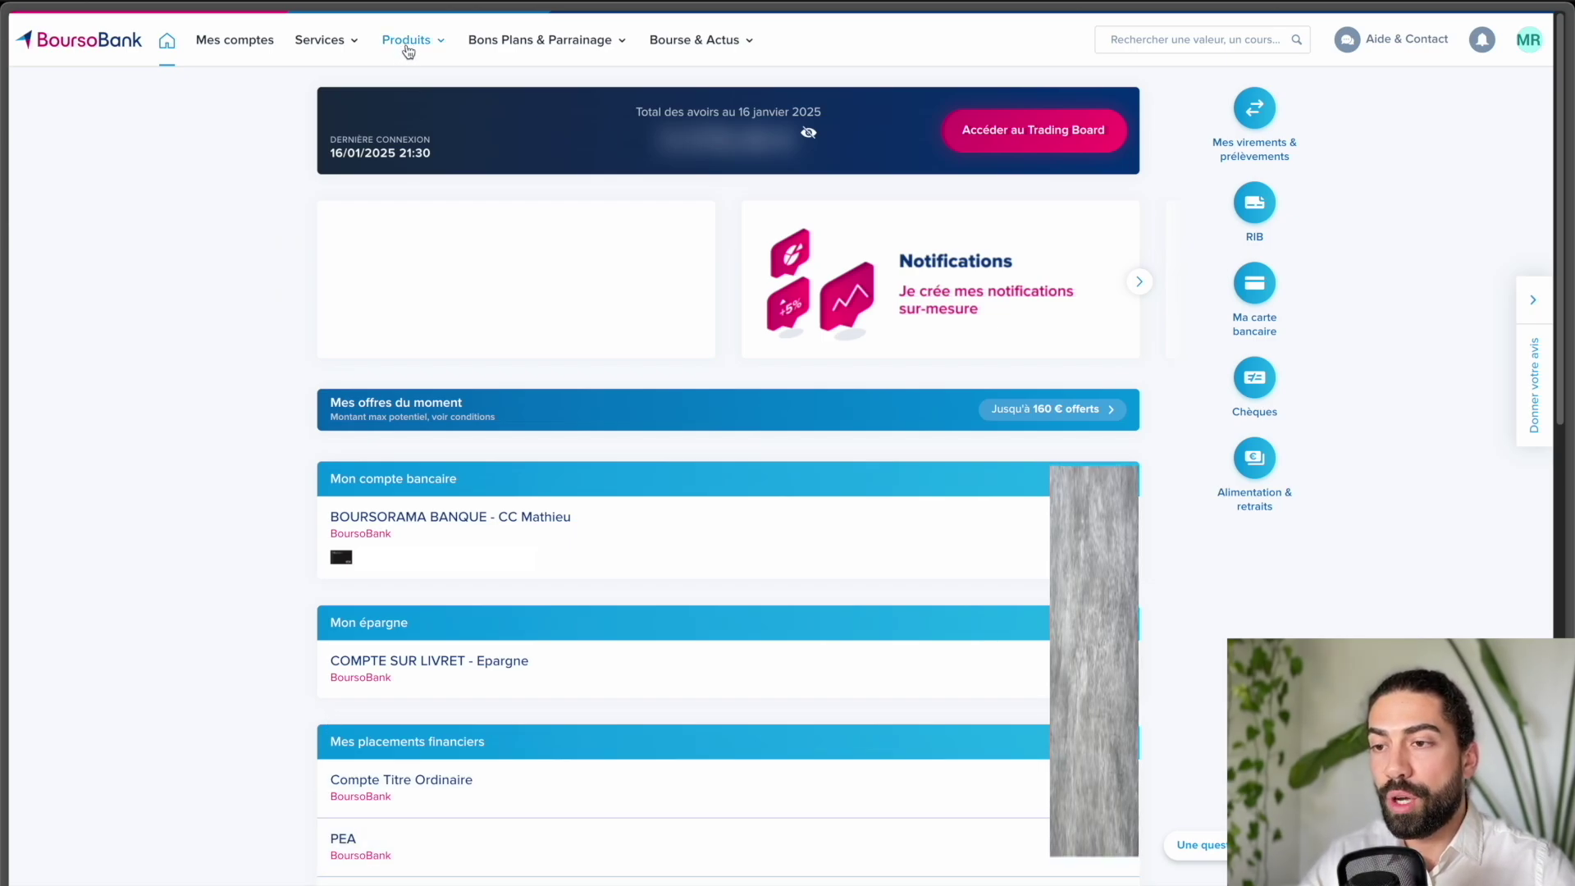
- Open the Plan d'Épargne en Actions (PEA) product page and start the application to open a PEA
{"action": "left_click", "coordinate": [407, 49]}
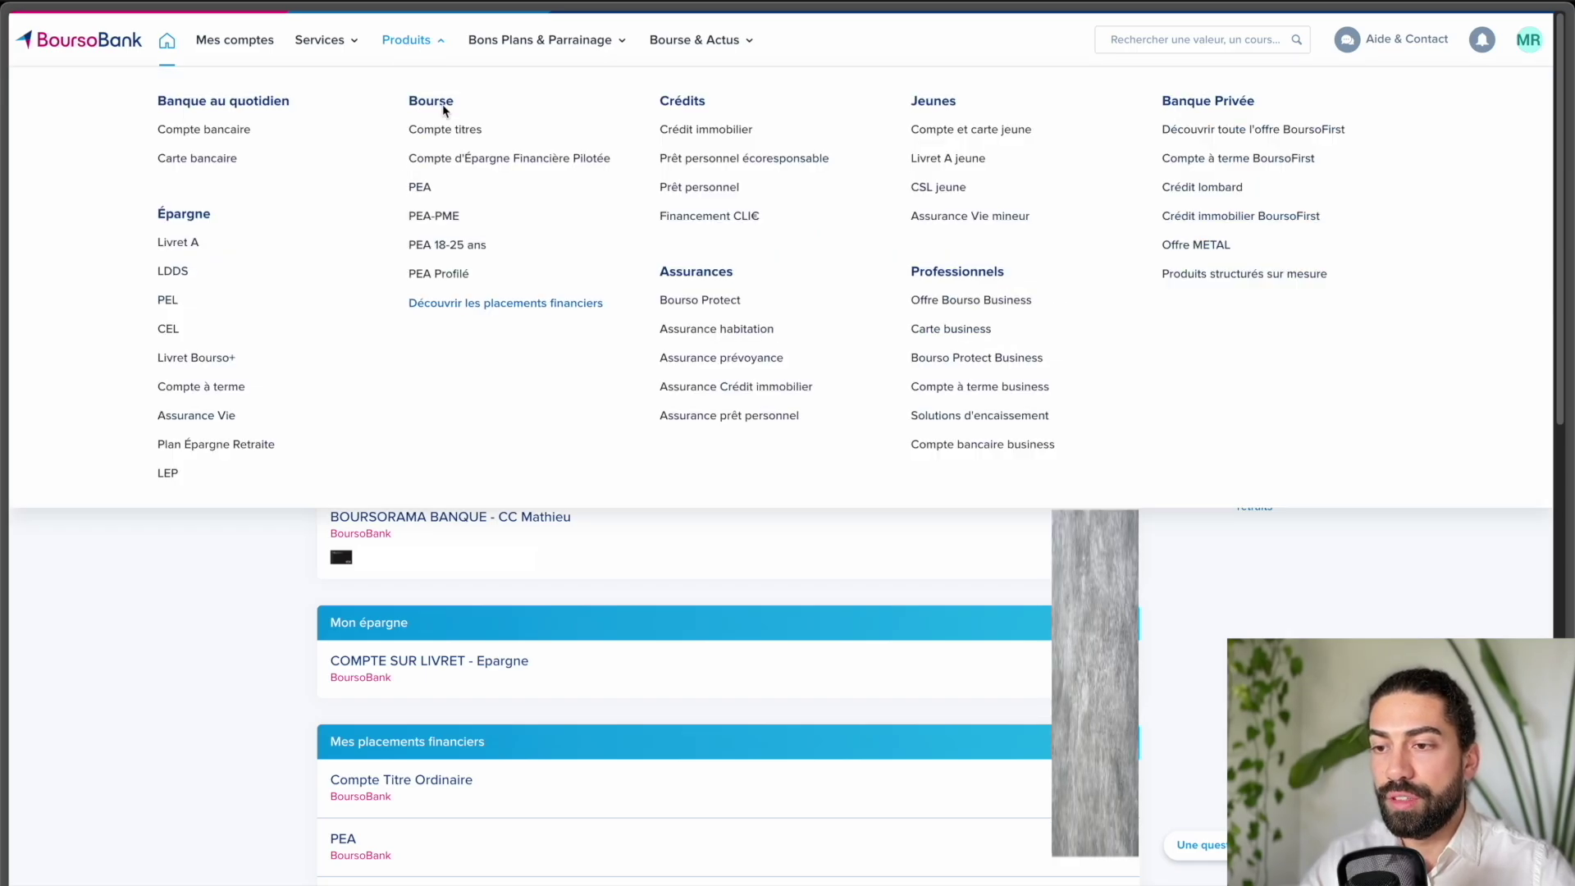
{"action": "left_click", "coordinate": [424, 188]}
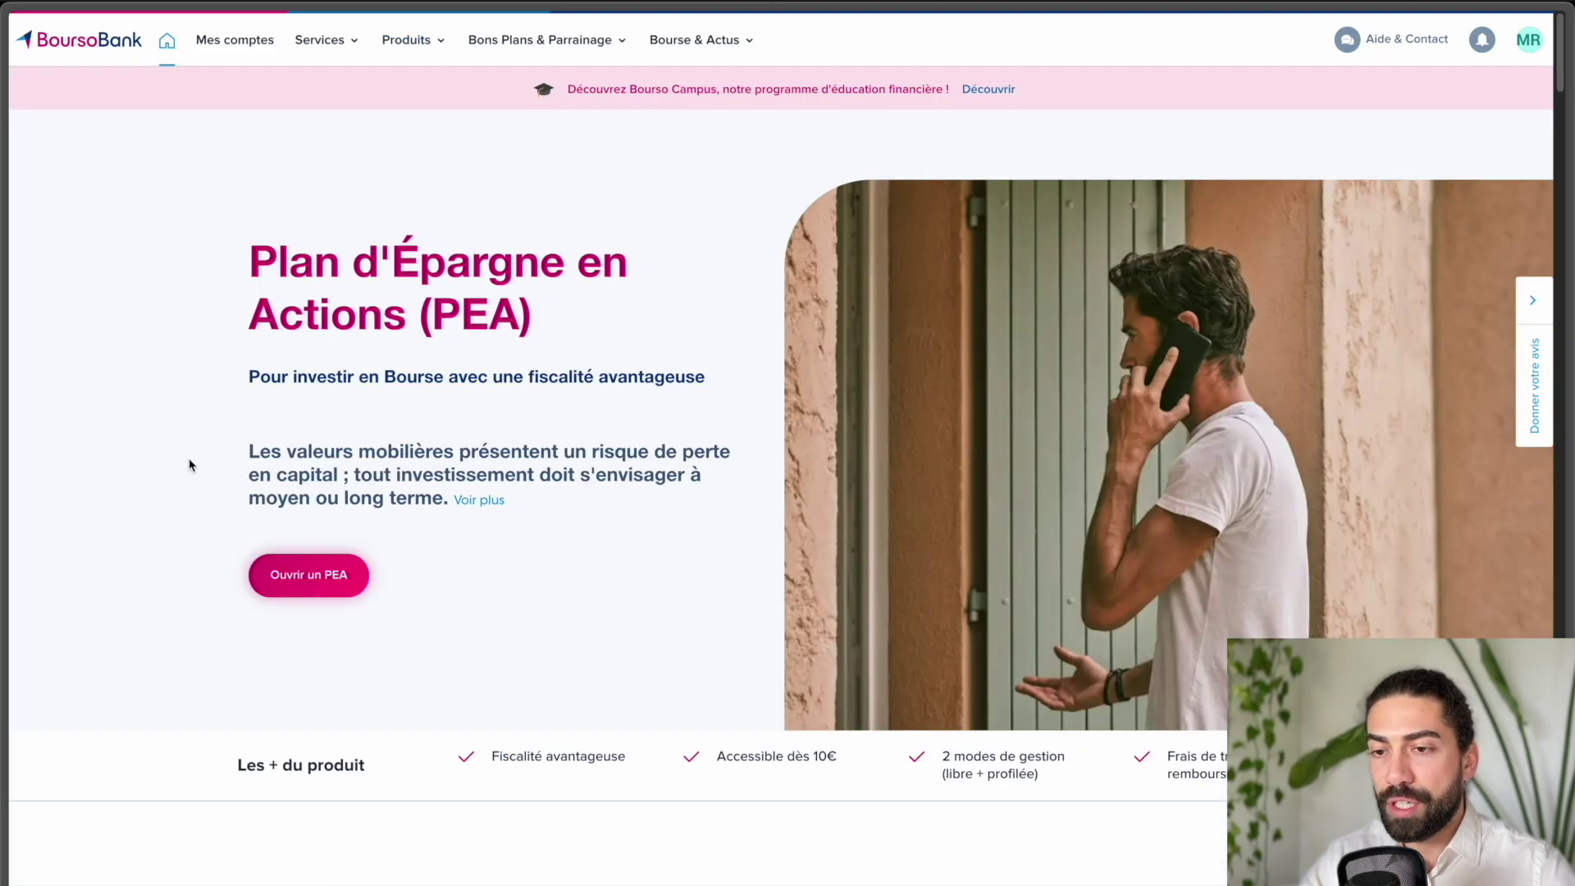
{"action": "left_click", "coordinate": [323, 580]}
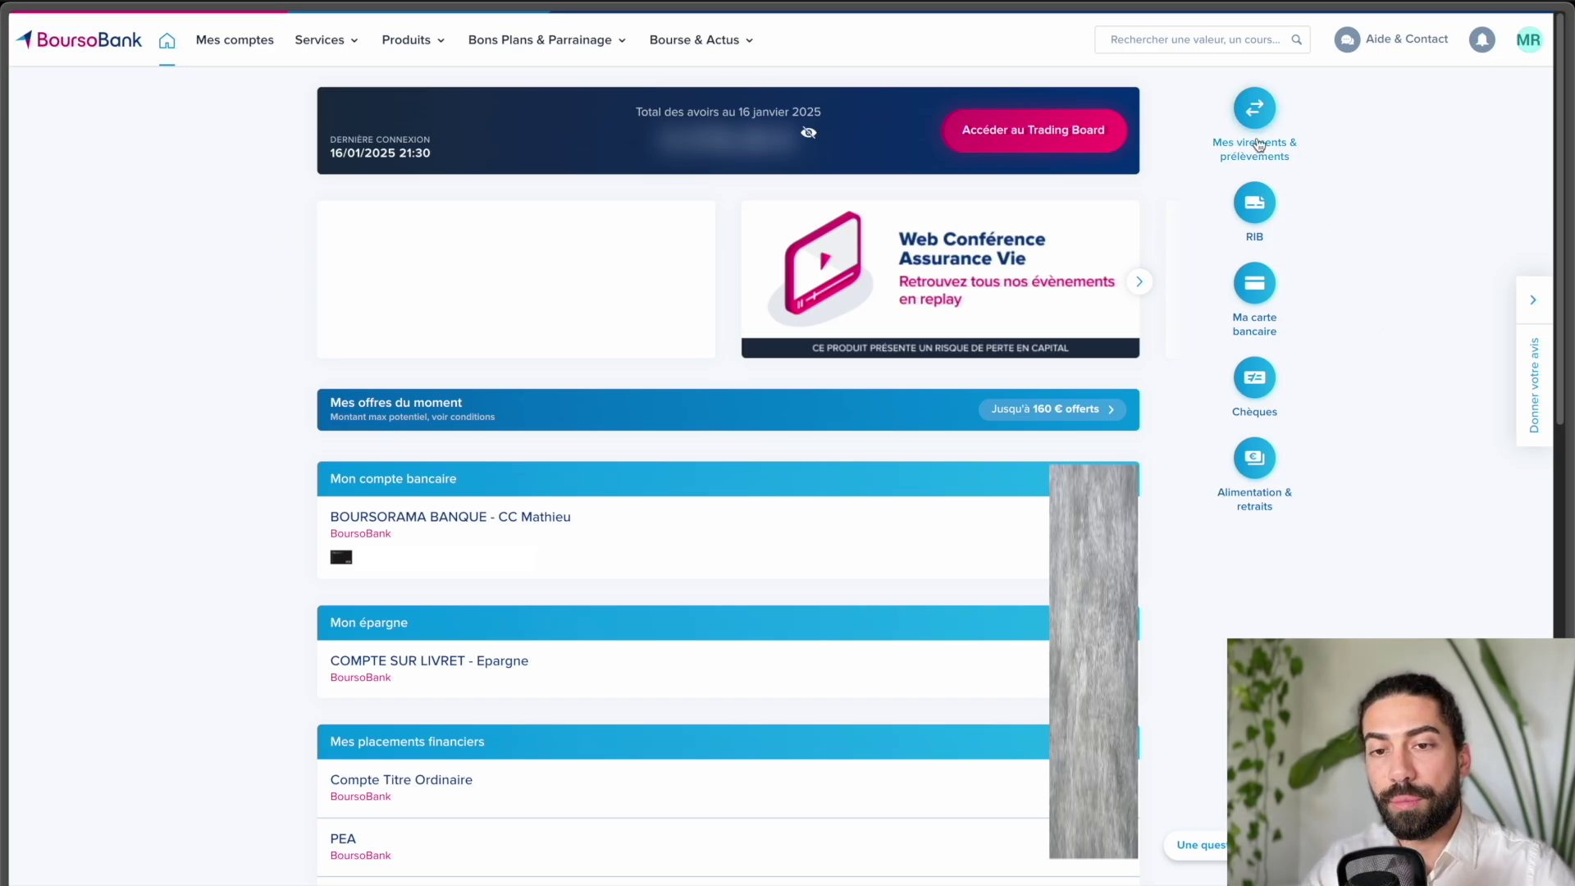
- Start an immediate transfer and choose the PEA as the destination account
{"action": "left_click", "coordinate": [1254, 115]}
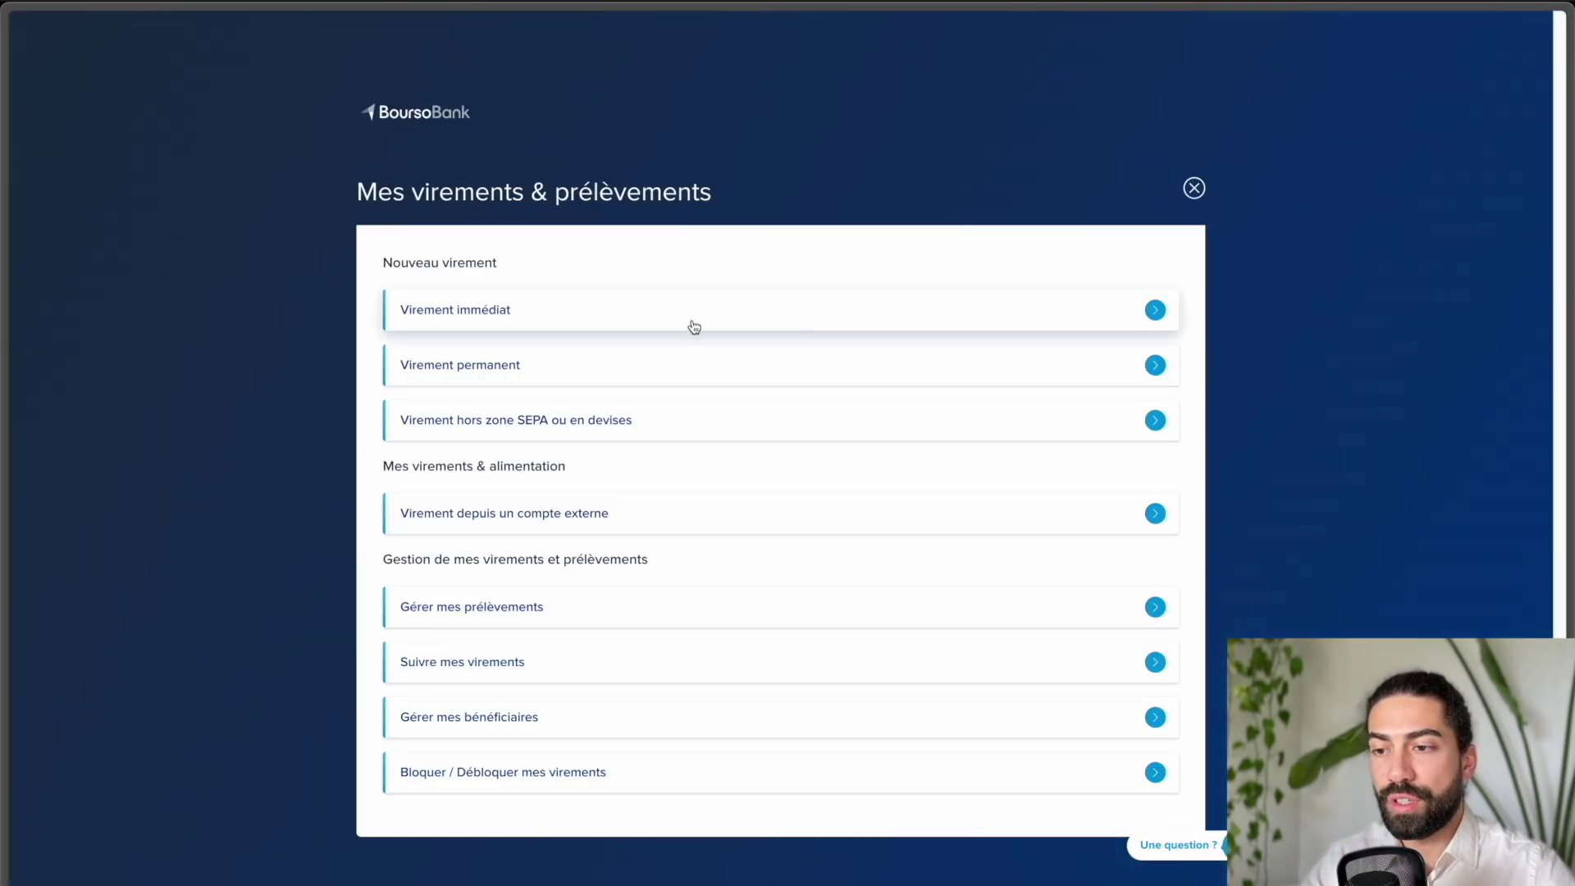
{"action": "left_click", "coordinate": [617, 318]}
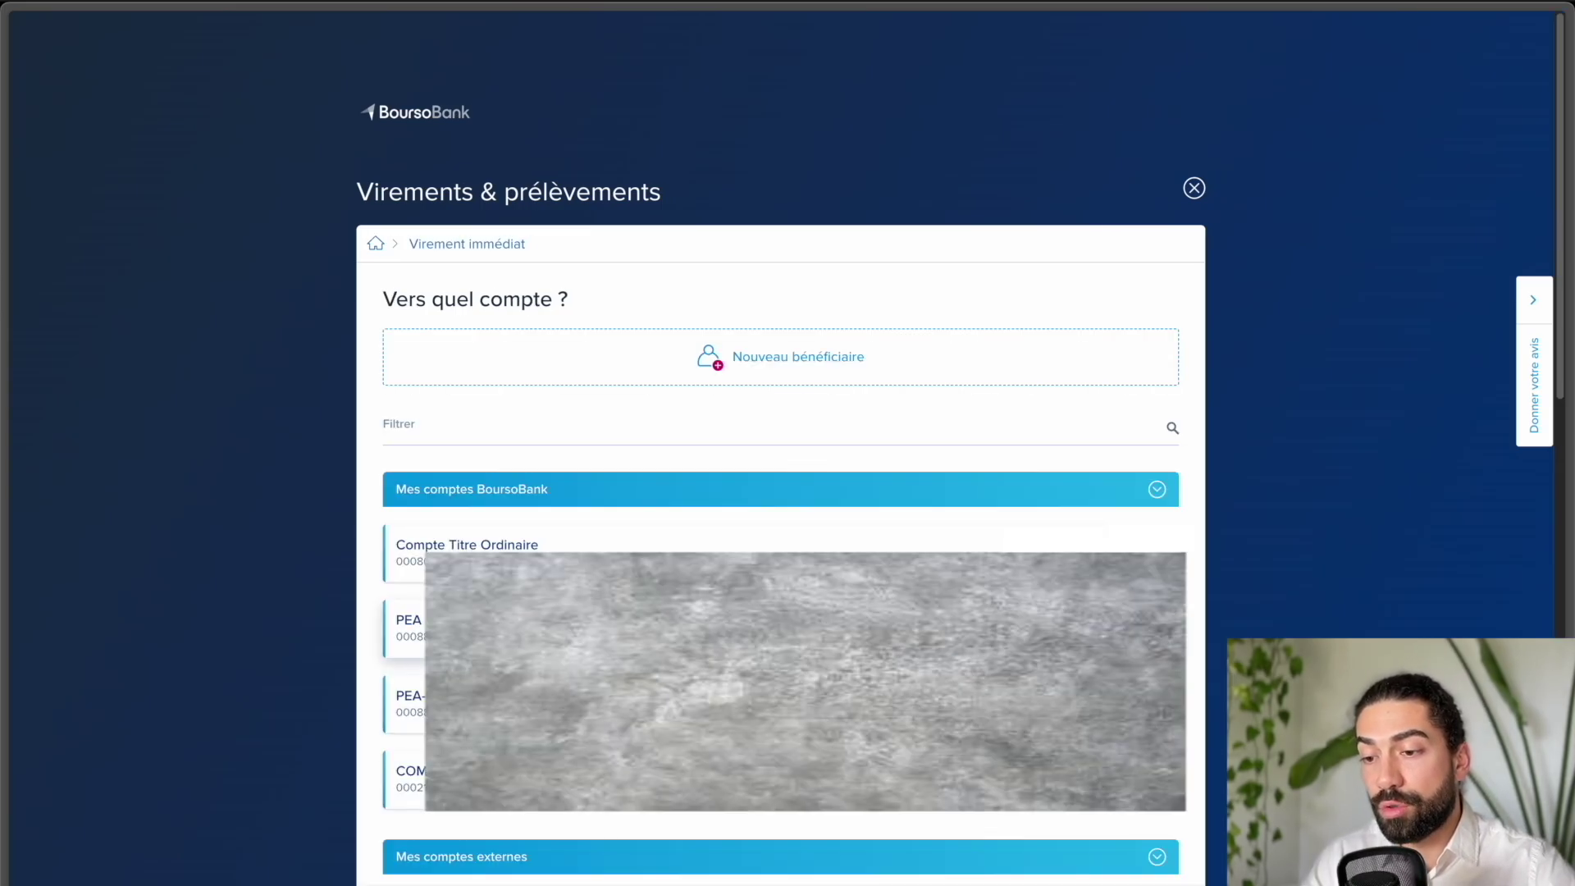
{"action": "left_click", "coordinate": [406, 628]}
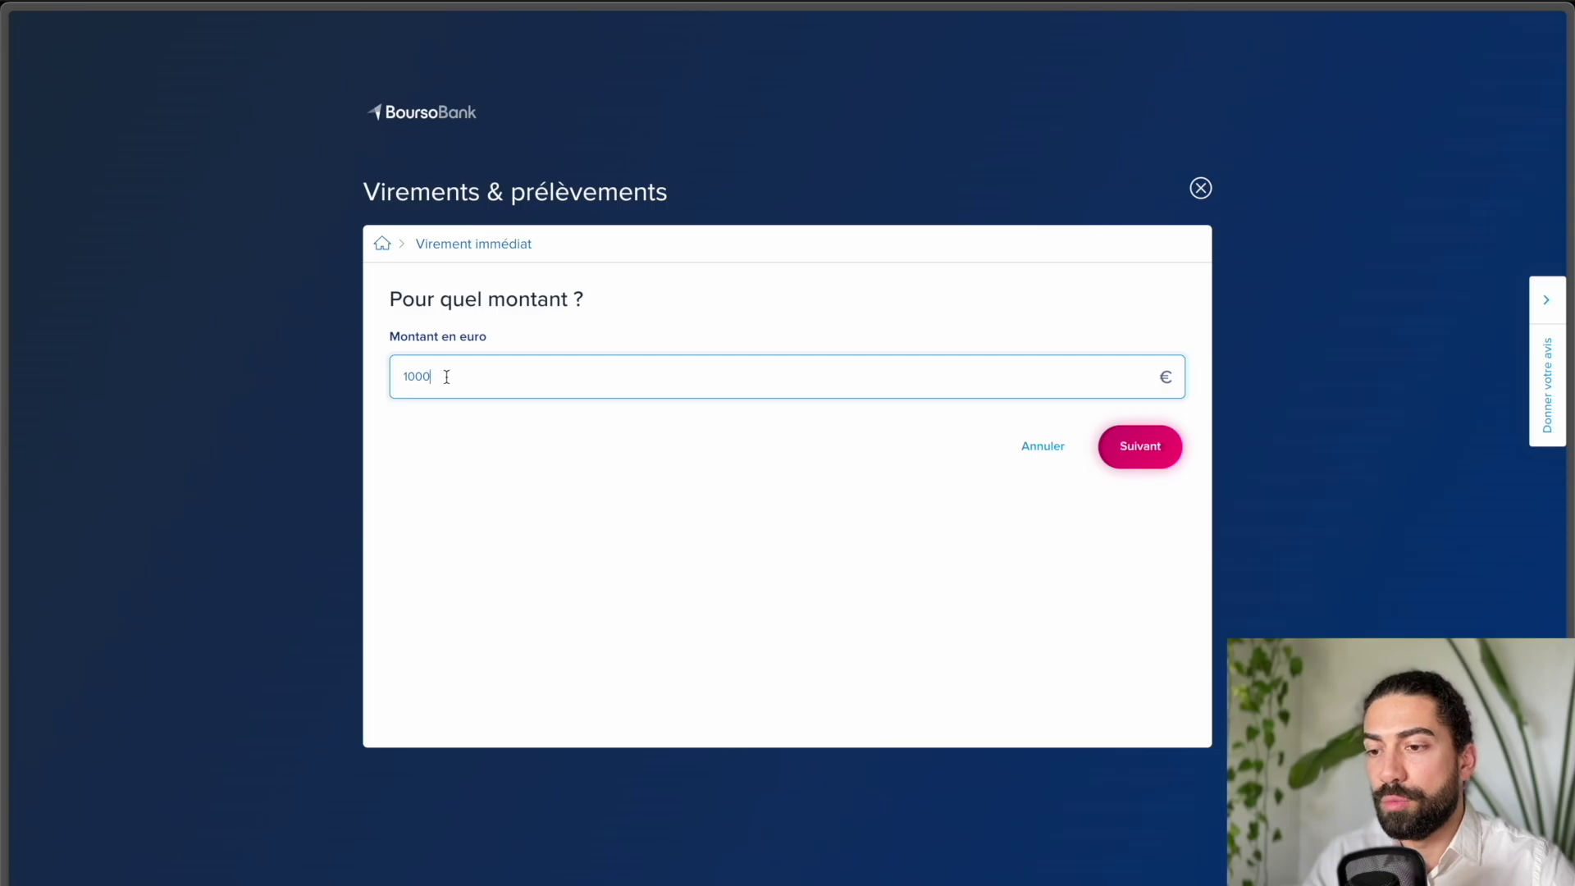
- Set the transfer amount to 1000 € and continue to the details to check the transfer type
{"action": "double_click", "coordinate": [445, 377]}
{"action": "left_click", "coordinate": [466, 378]}
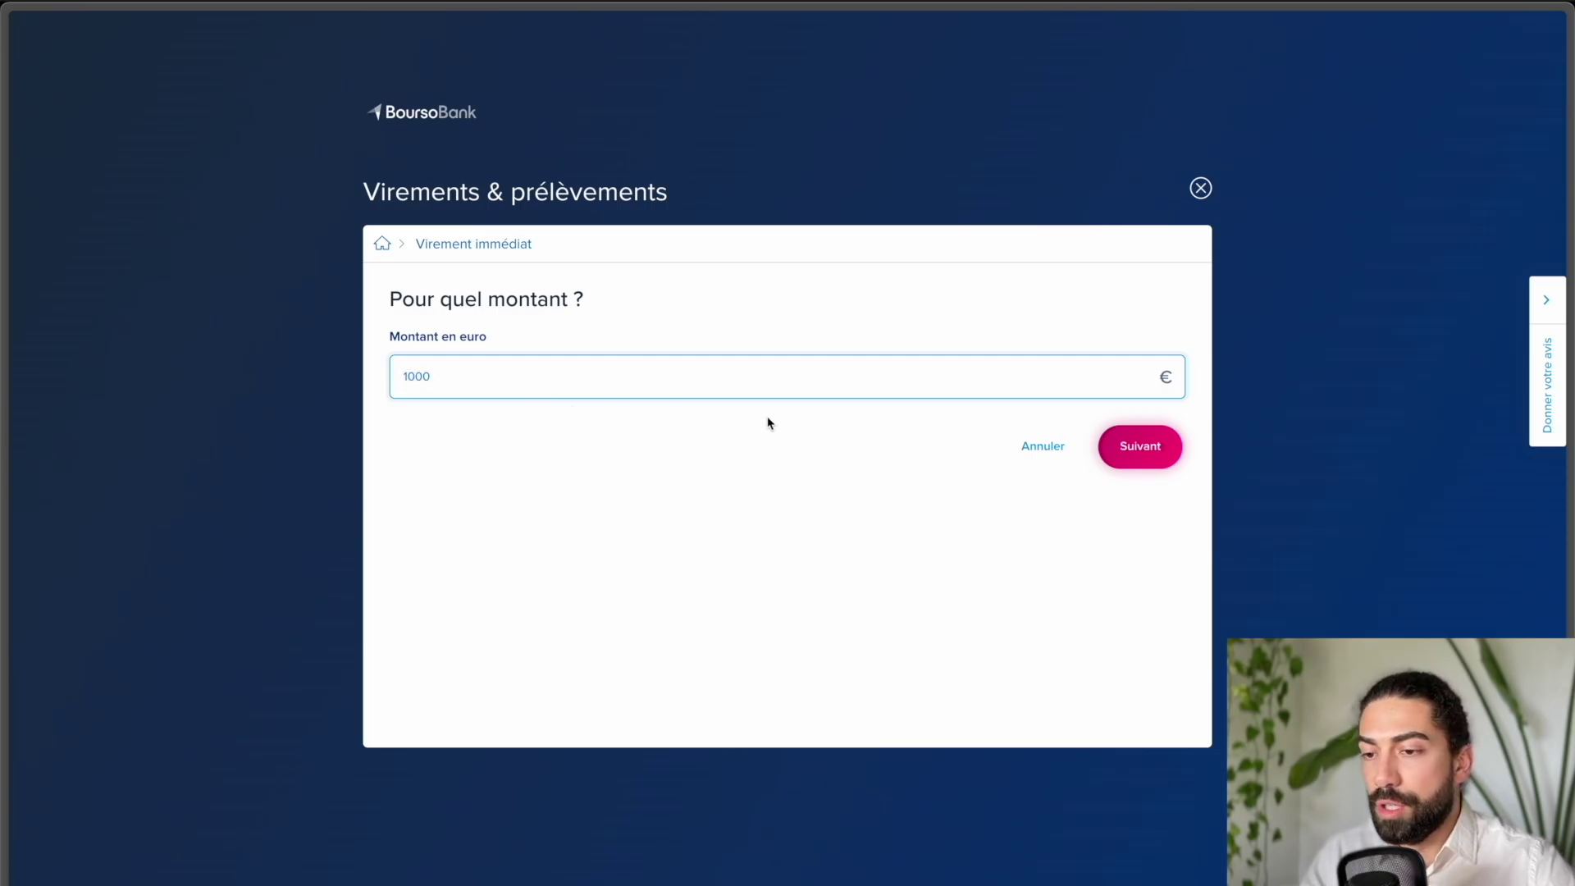
{"action": "left_click", "coordinate": [1118, 436]}
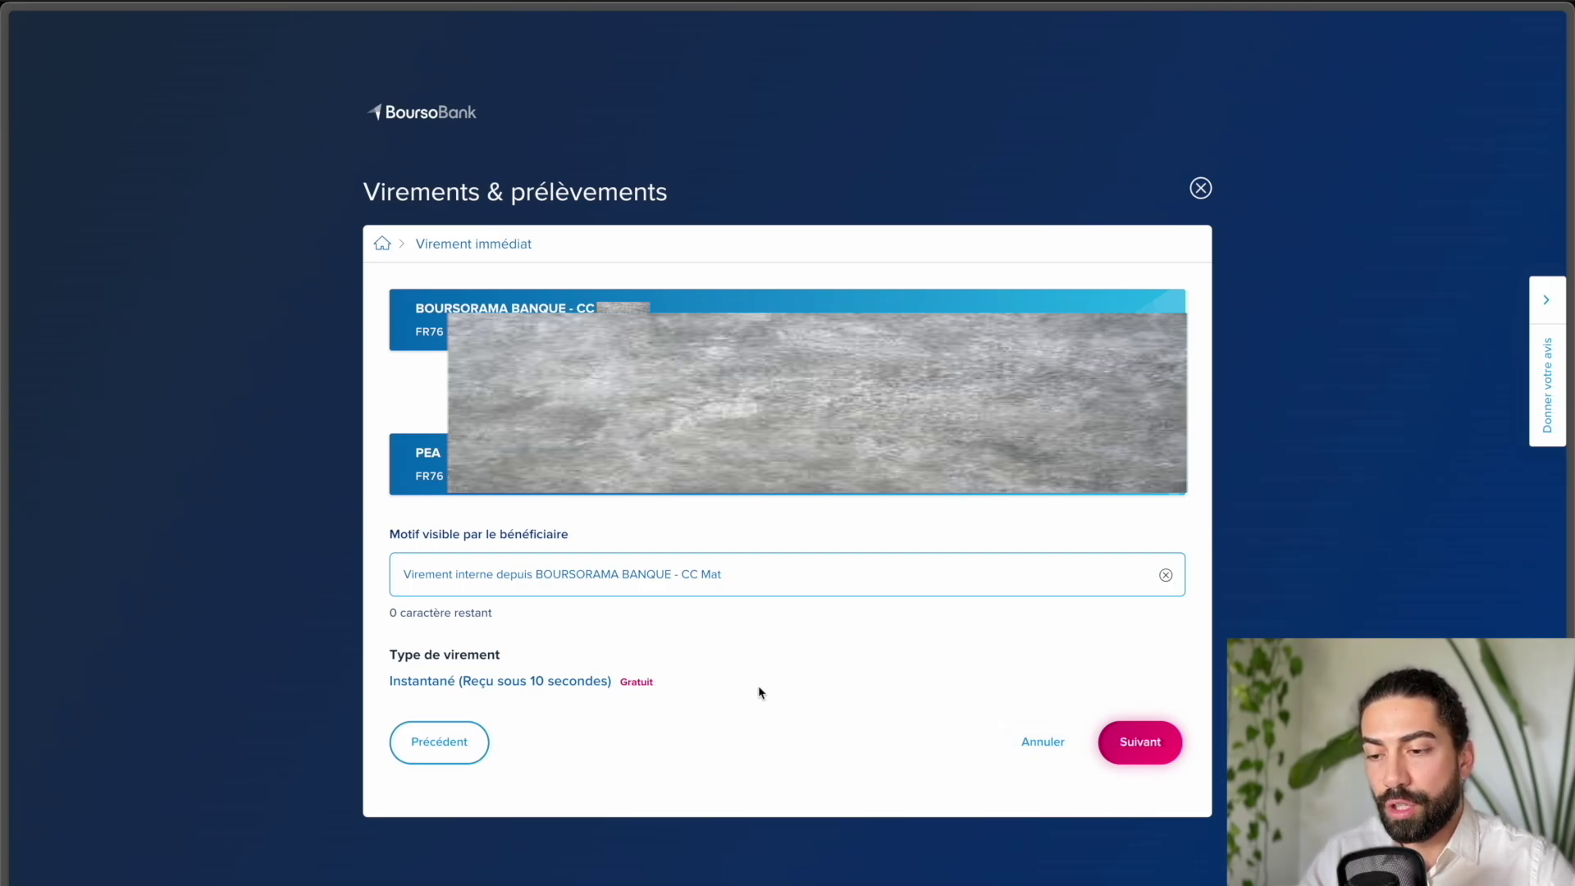
{"action": "left_click_drag", "start_coordinate": [391, 654], "coordinate": [748, 752]}
{"action": "left_click", "coordinate": [715, 690]}
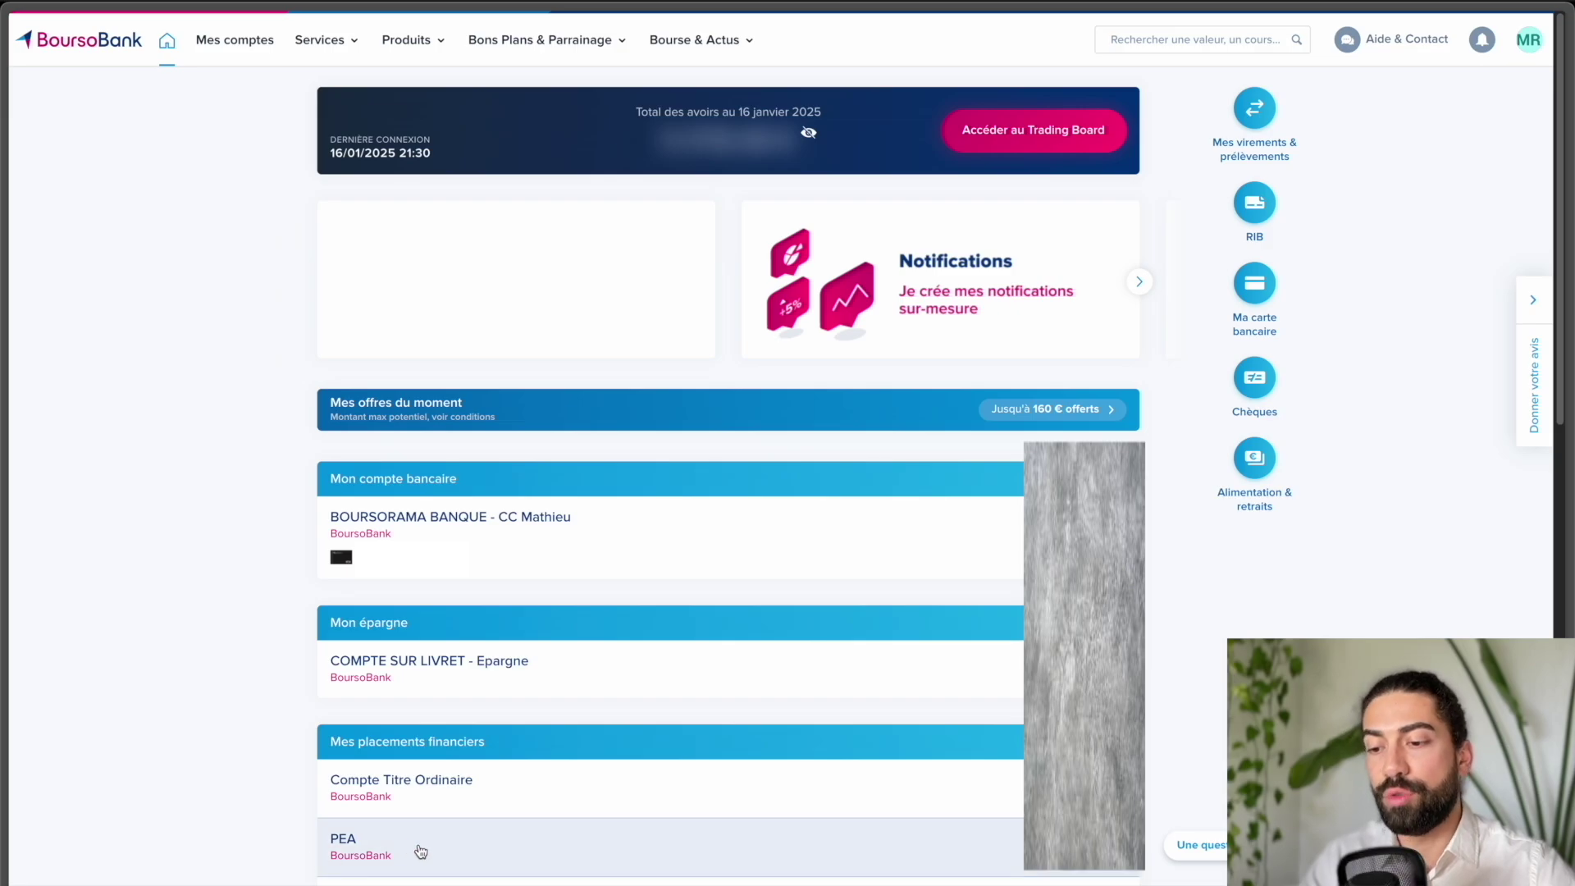
- From the PEA account, search for the security WPEA and open the iShares MSCI World Swap PEA UCITS ETF page
{"action": "left_click", "coordinate": [419, 854]}
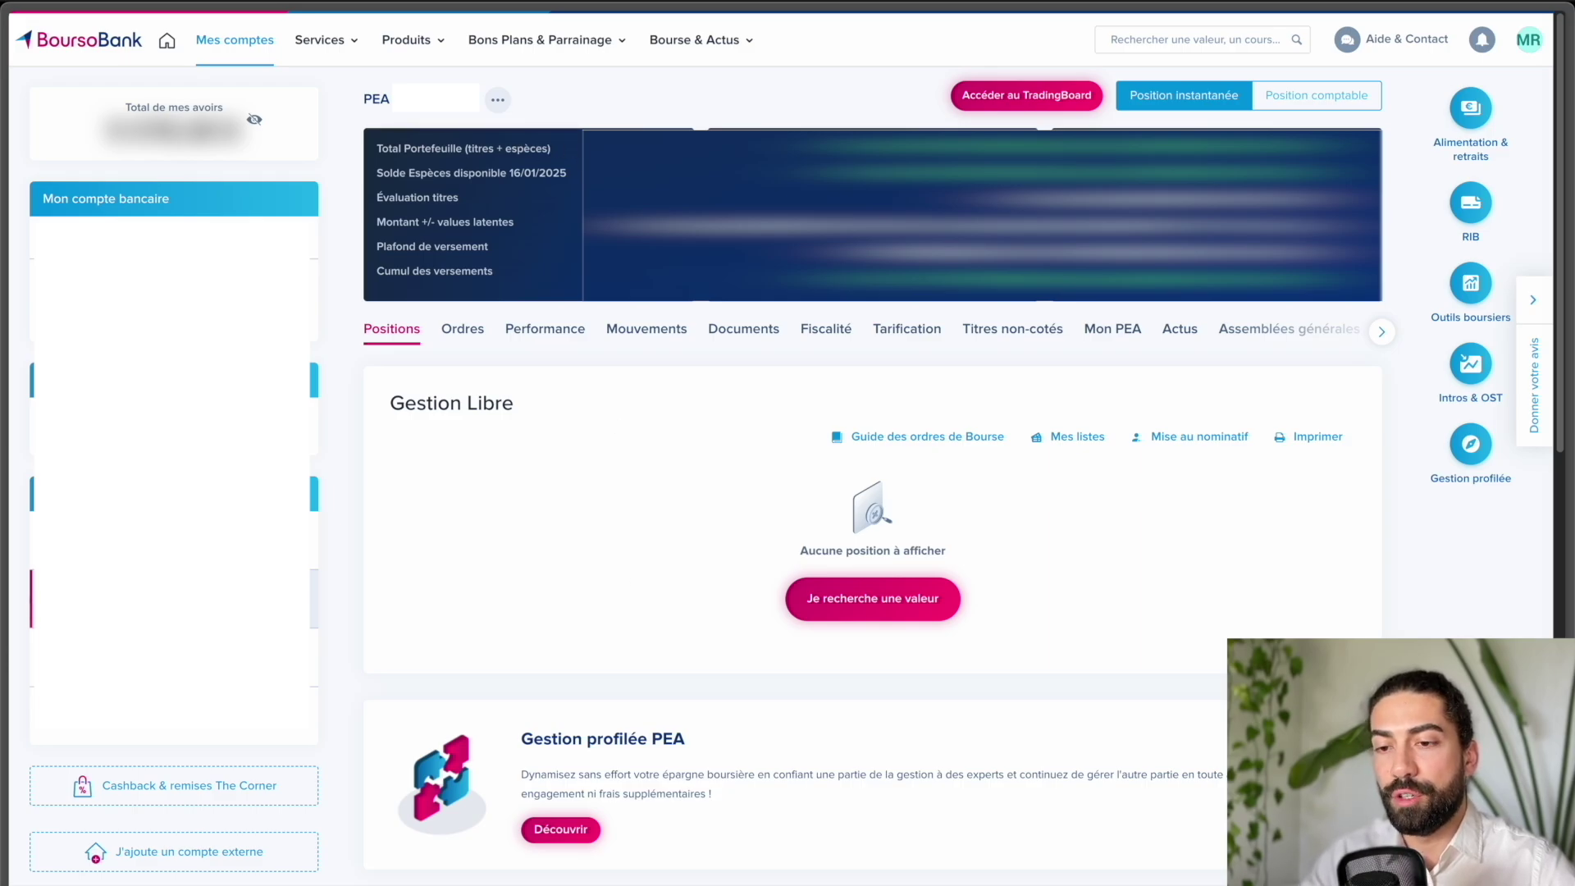
{"action": "left_click", "coordinate": [878, 609]}
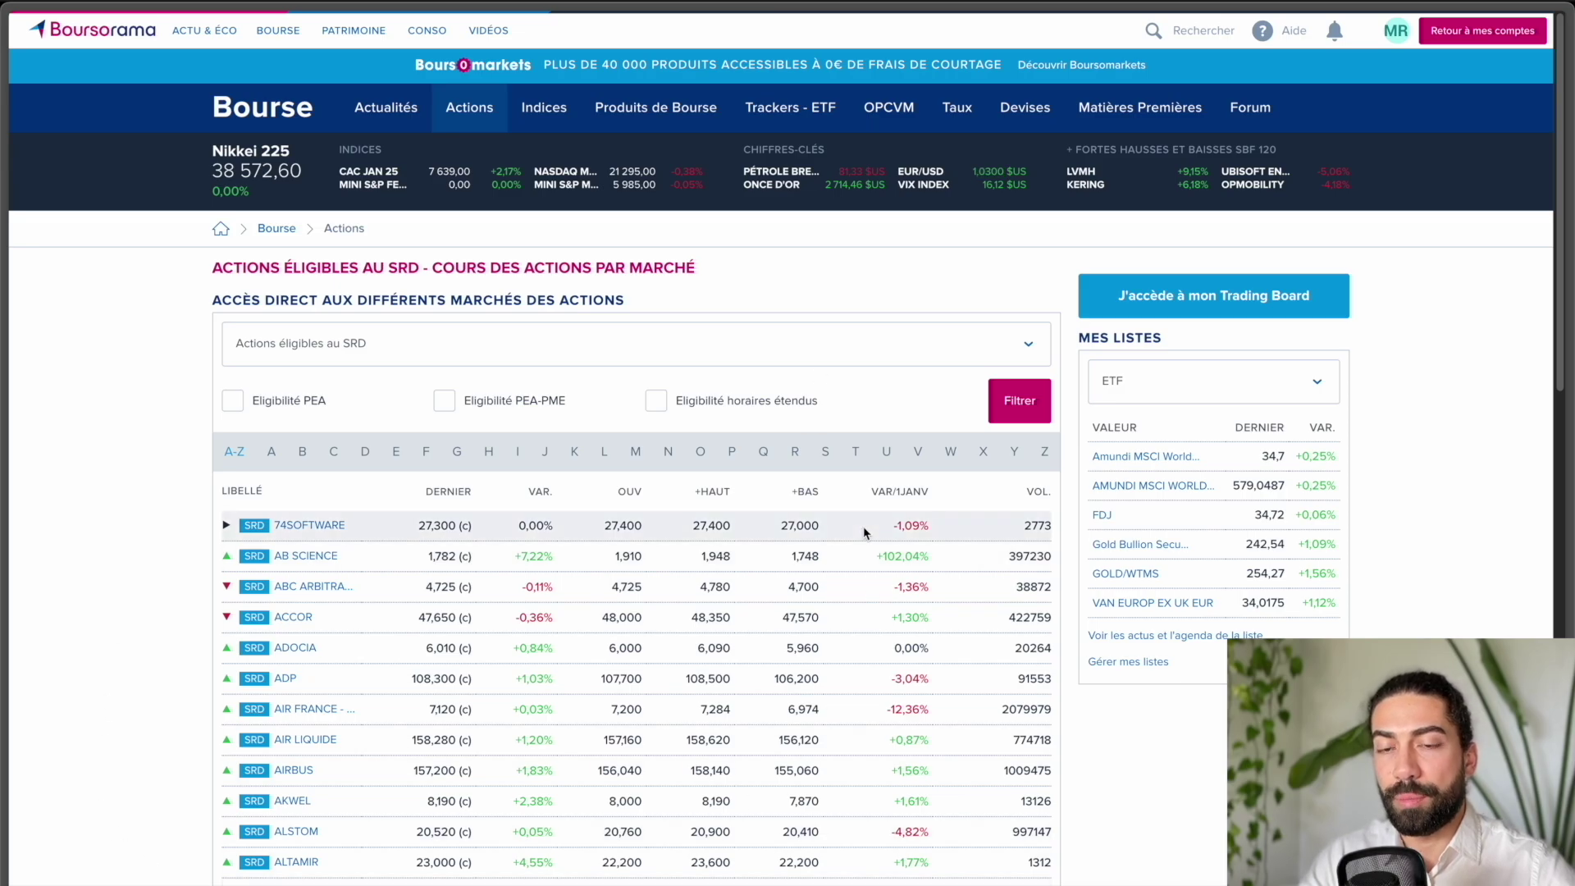
{"action": "left_click", "coordinate": [1189, 33]}
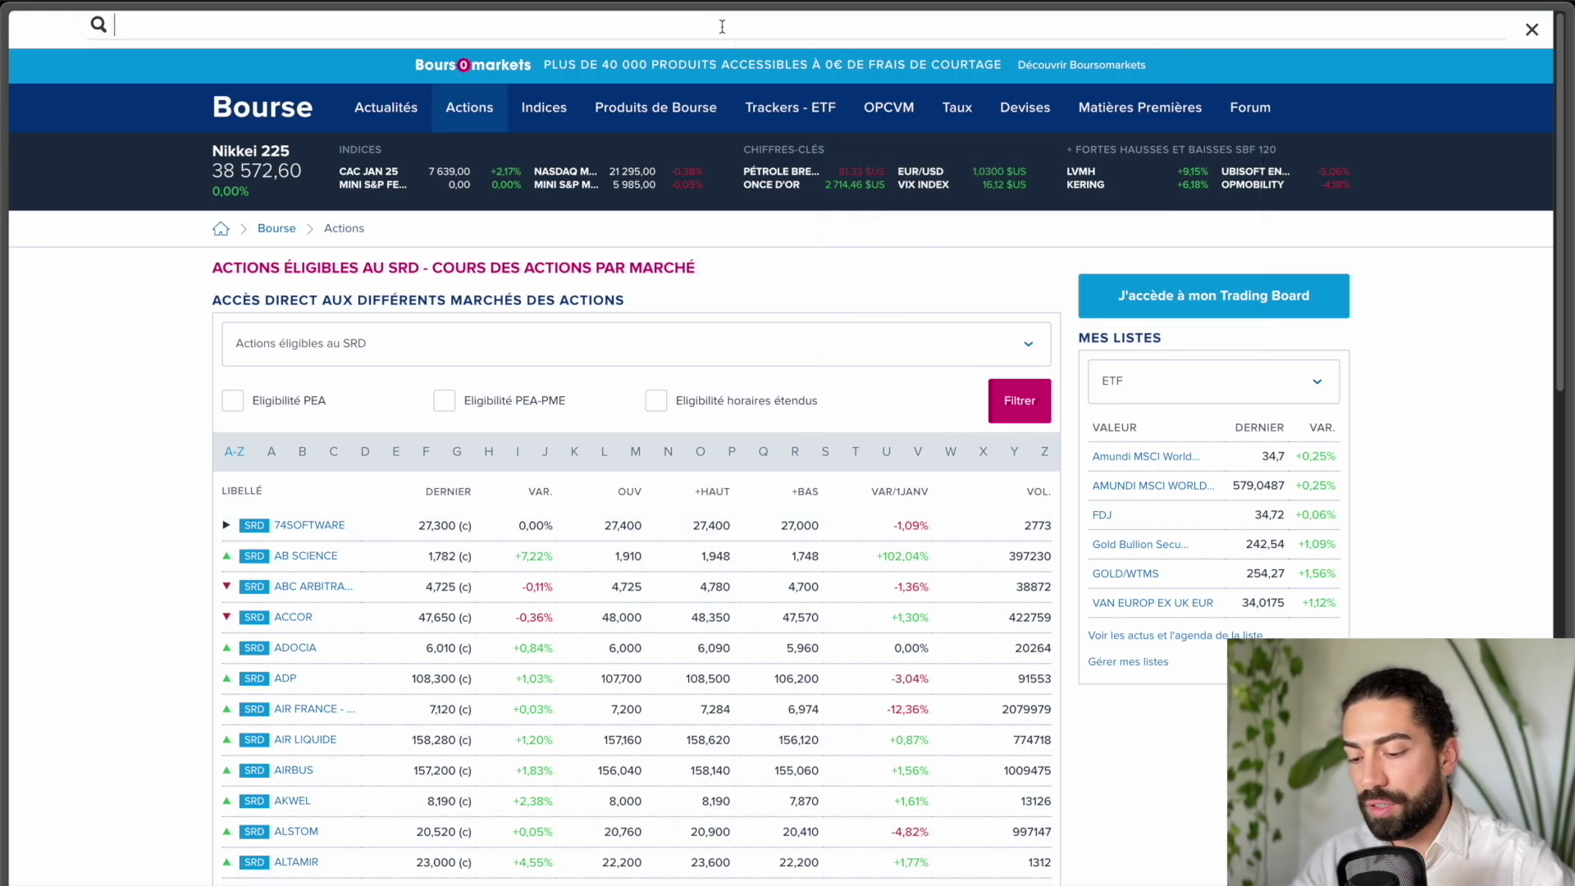
{"action": "type", "text": "W"}
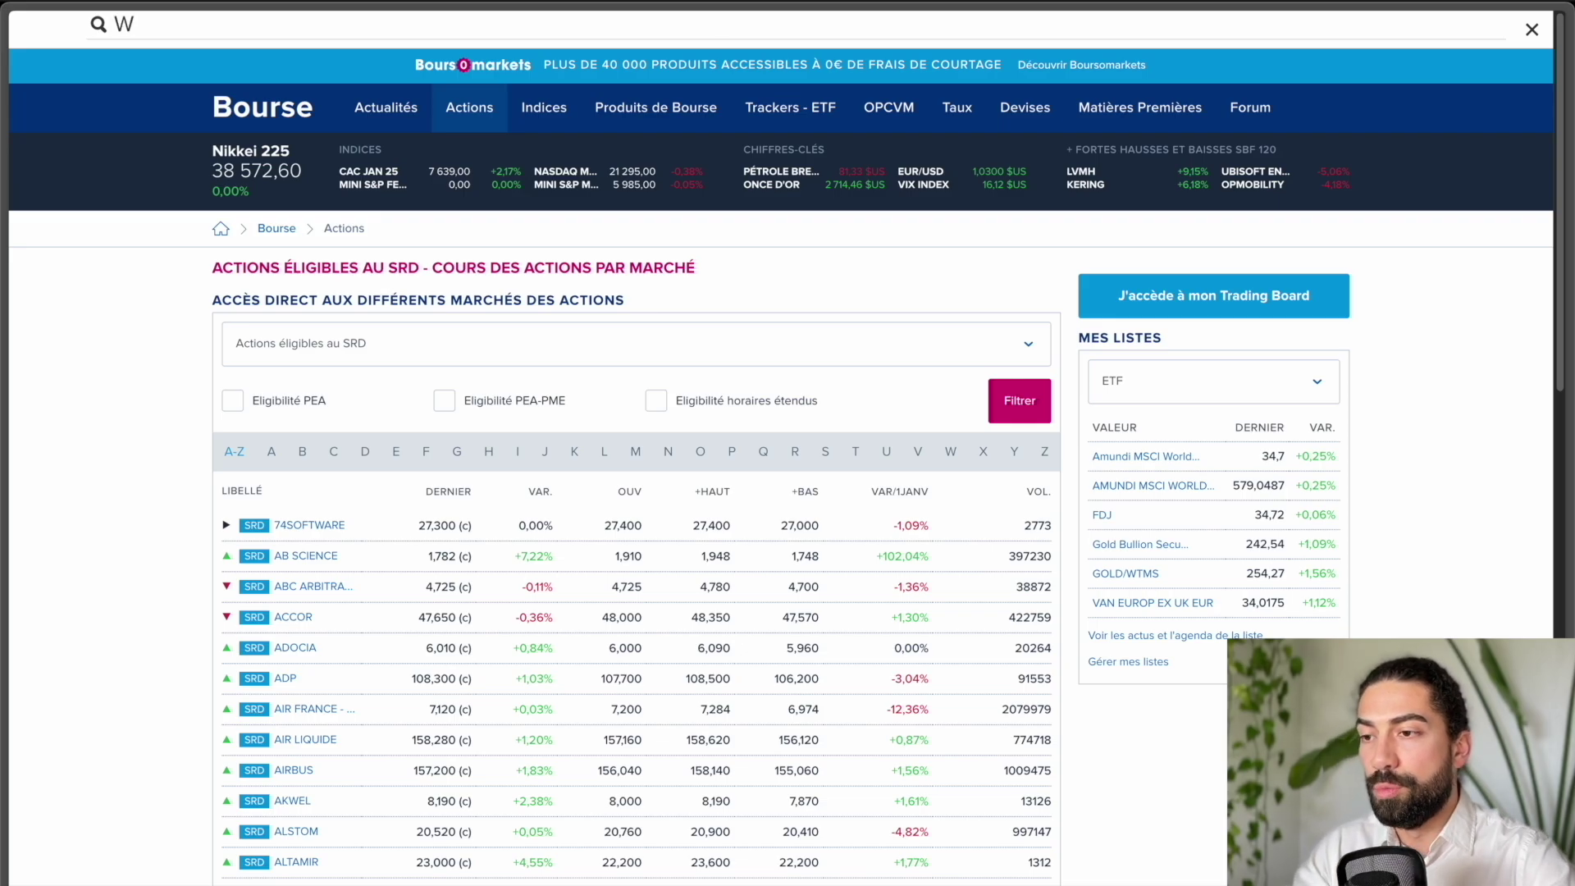
{"action": "type", "text": "PEA"}
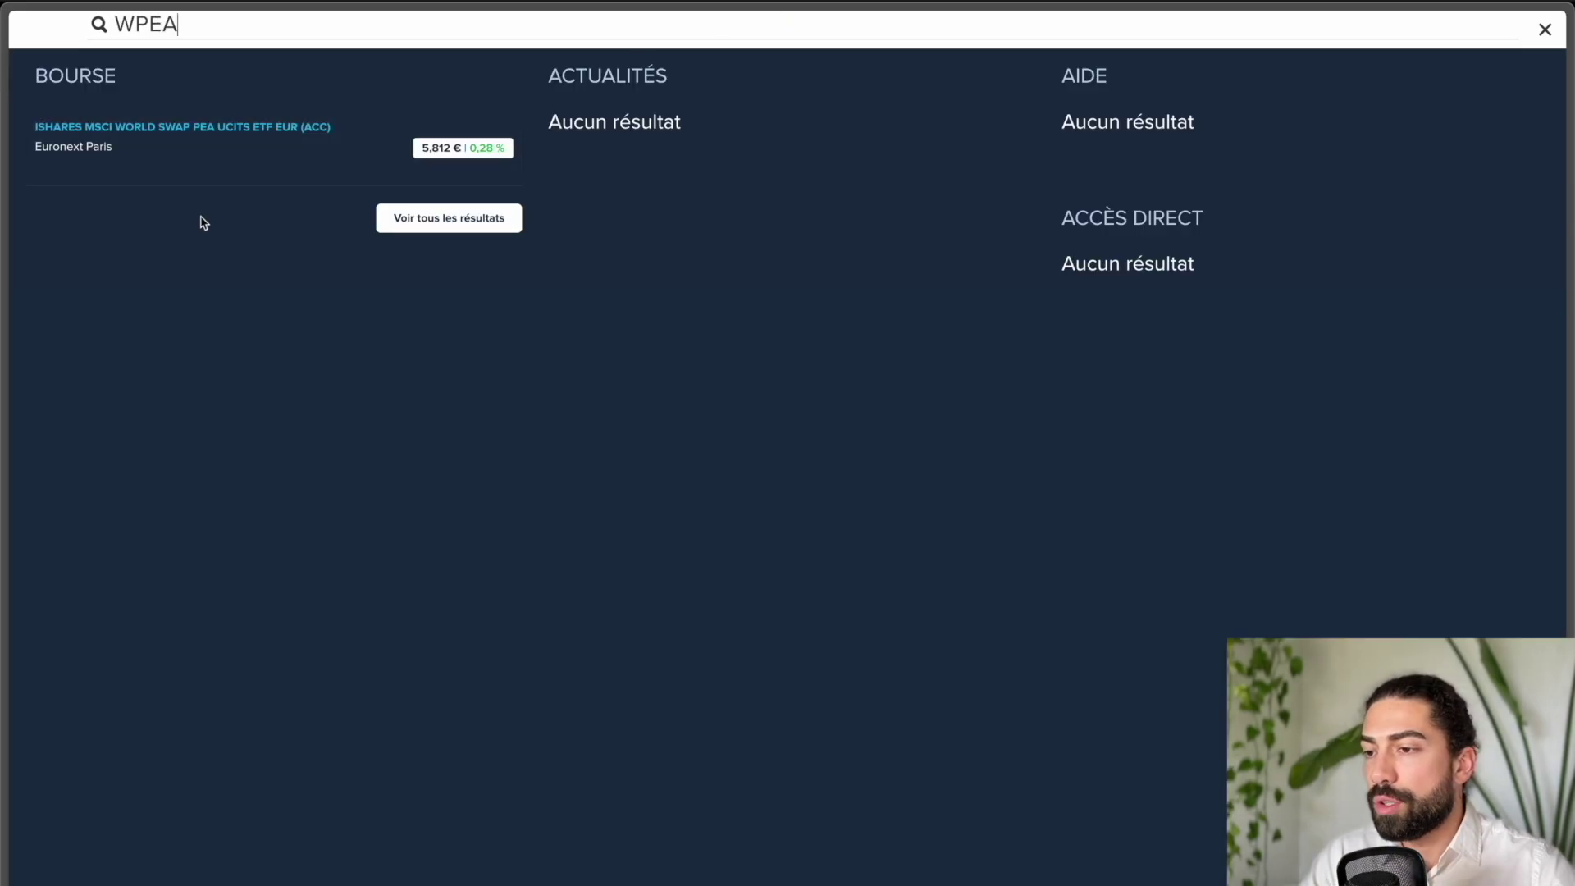
{"action": "left_click", "coordinate": [184, 131]}
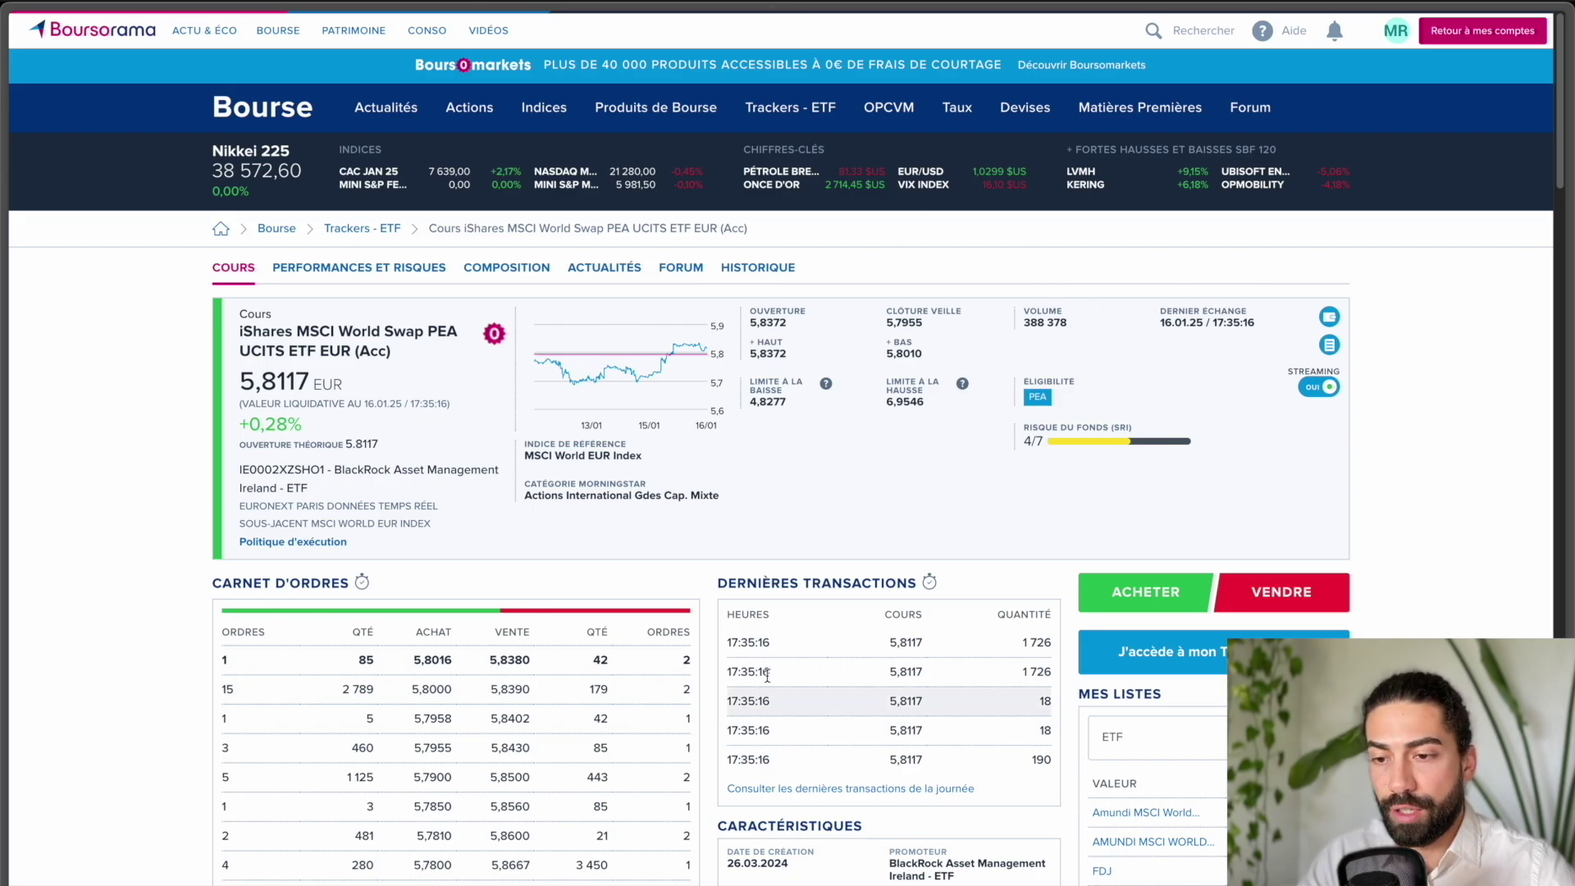
- Look over the ETF's quote page, start a buy order for it and choose the PEA as the order's account
{"action": "scroll", "coordinate": [772, 590], "scroll_direction": "down", "scroll_amount": 6}
{"action": "scroll", "coordinate": [820, 579], "scroll_direction": "down", "scroll_amount": 5}
{"action": "scroll", "coordinate": [1412, 490], "scroll_direction": "up", "scroll_amount": 11}
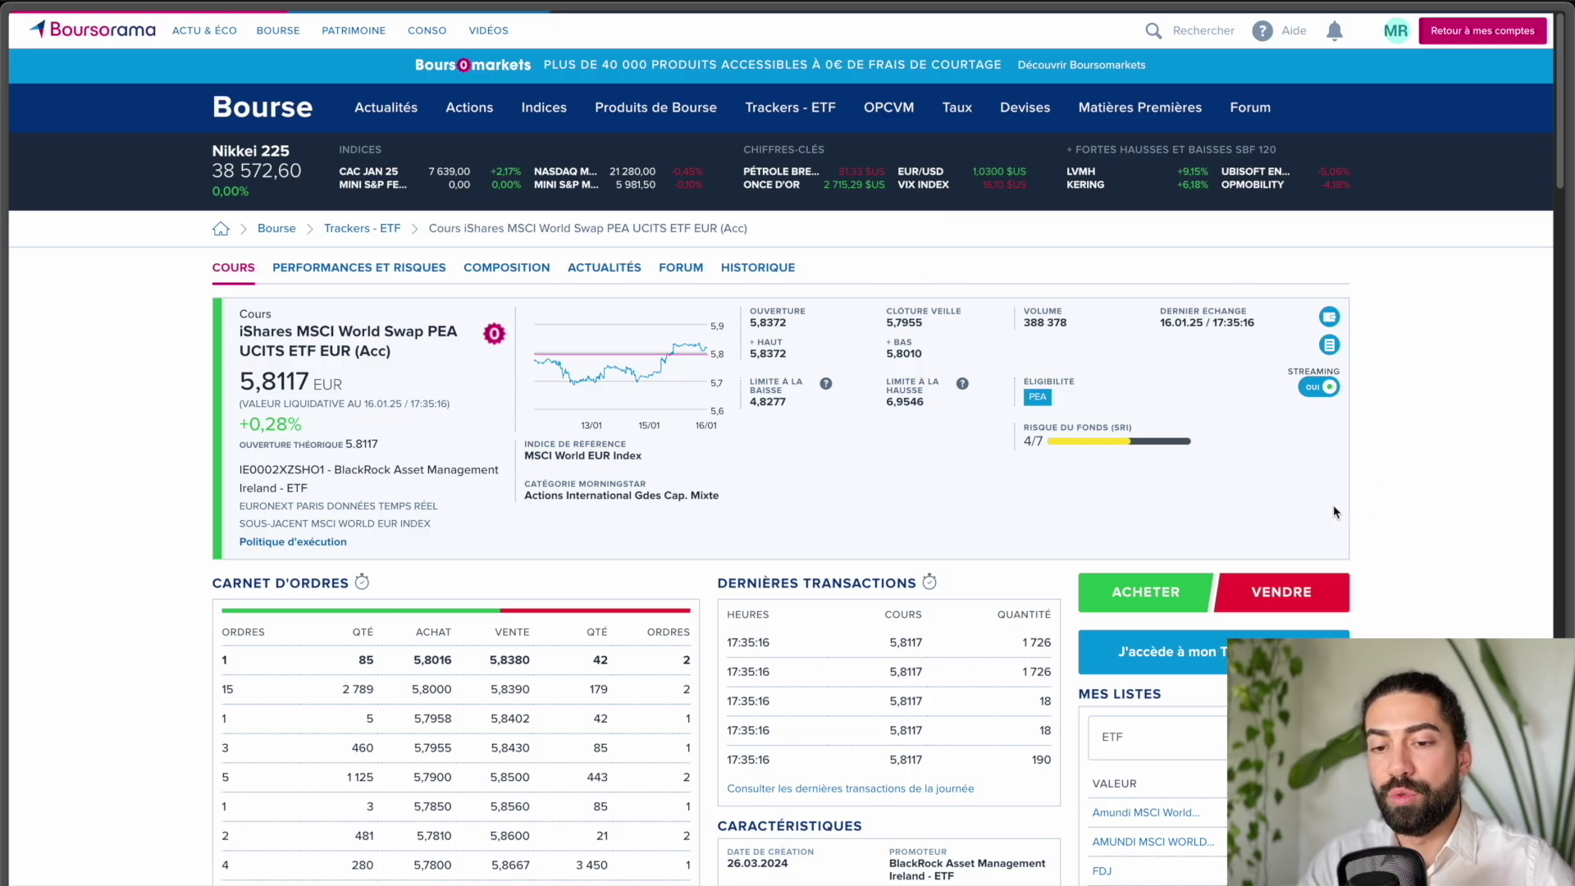
{"action": "left_click", "coordinate": [1147, 594]}
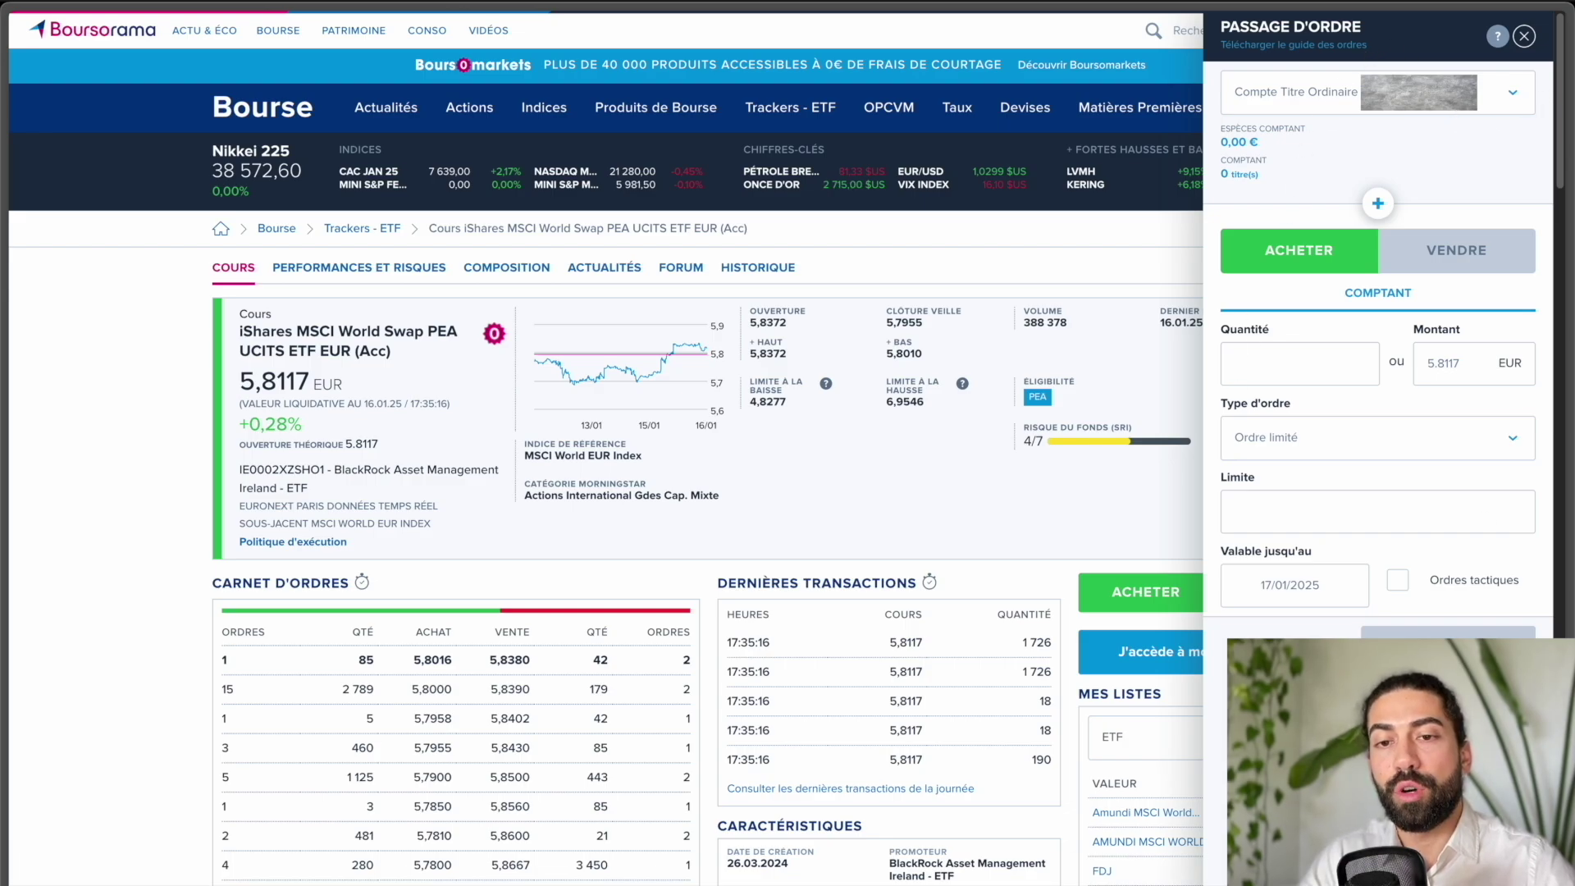
{"action": "left_click", "coordinate": [1378, 92]}
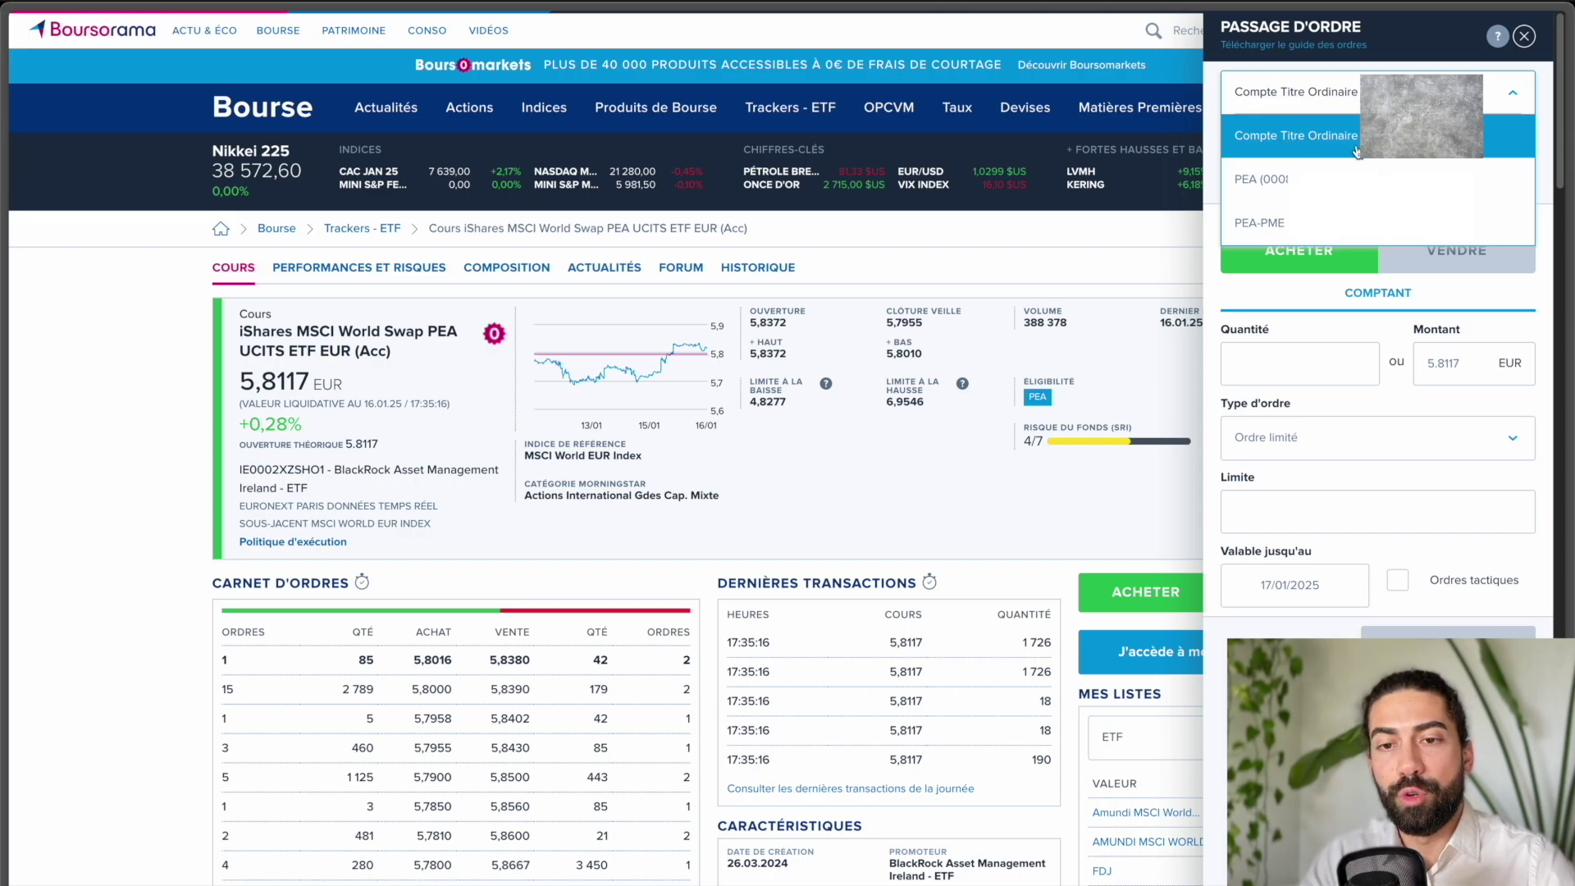
{"action": "left_click", "coordinate": [1353, 179]}
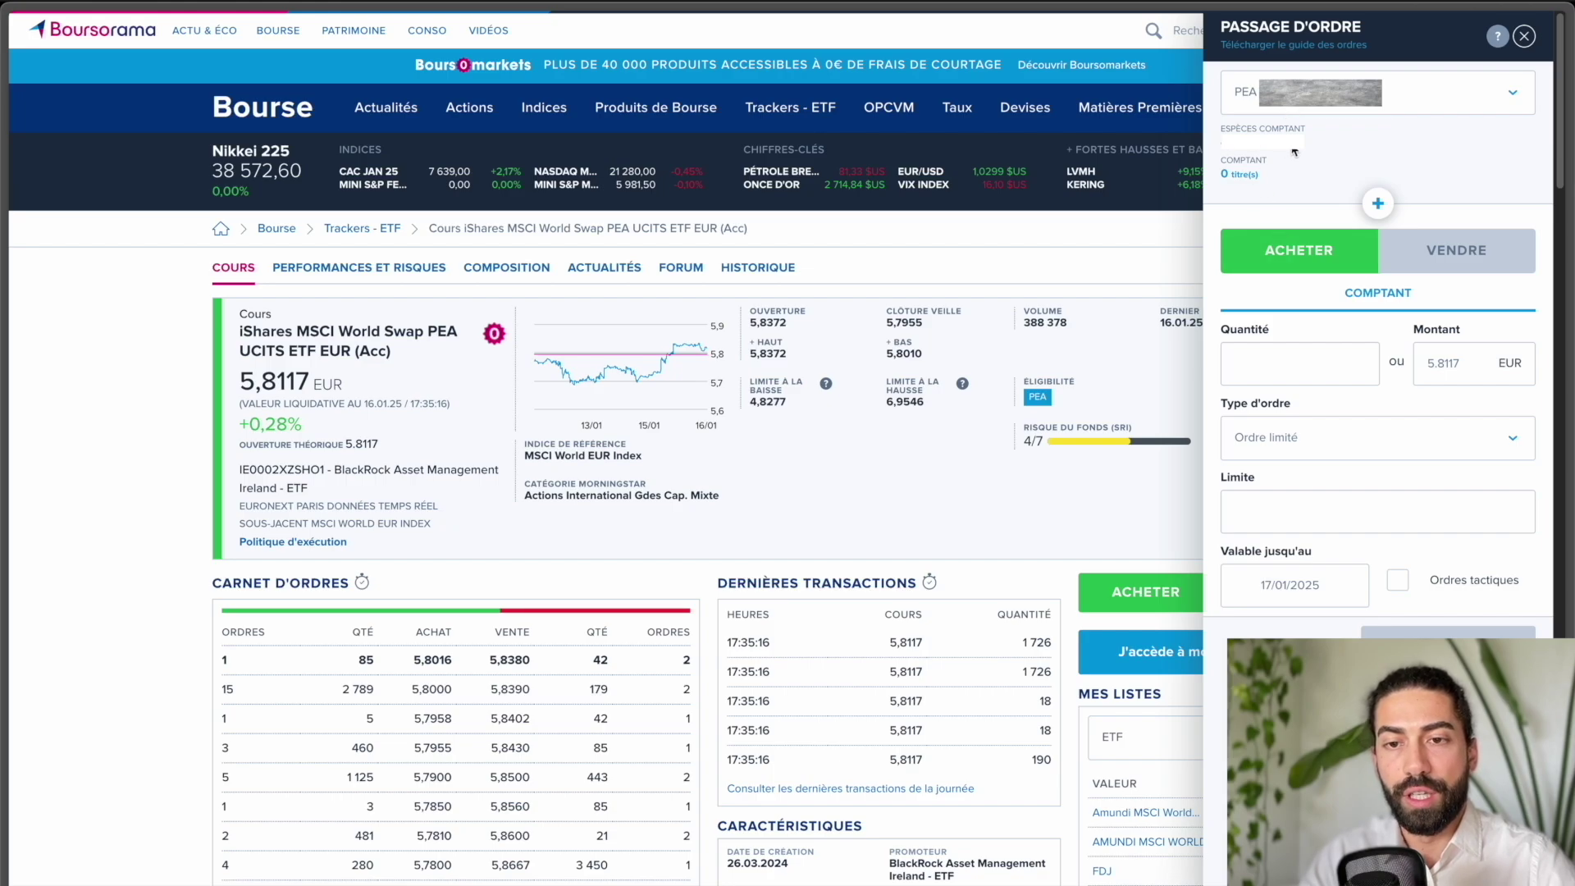
- Fill in the buy order with an amount of 300 EUR and a quantity of 51
{"action": "left_click", "coordinate": [1414, 404]}
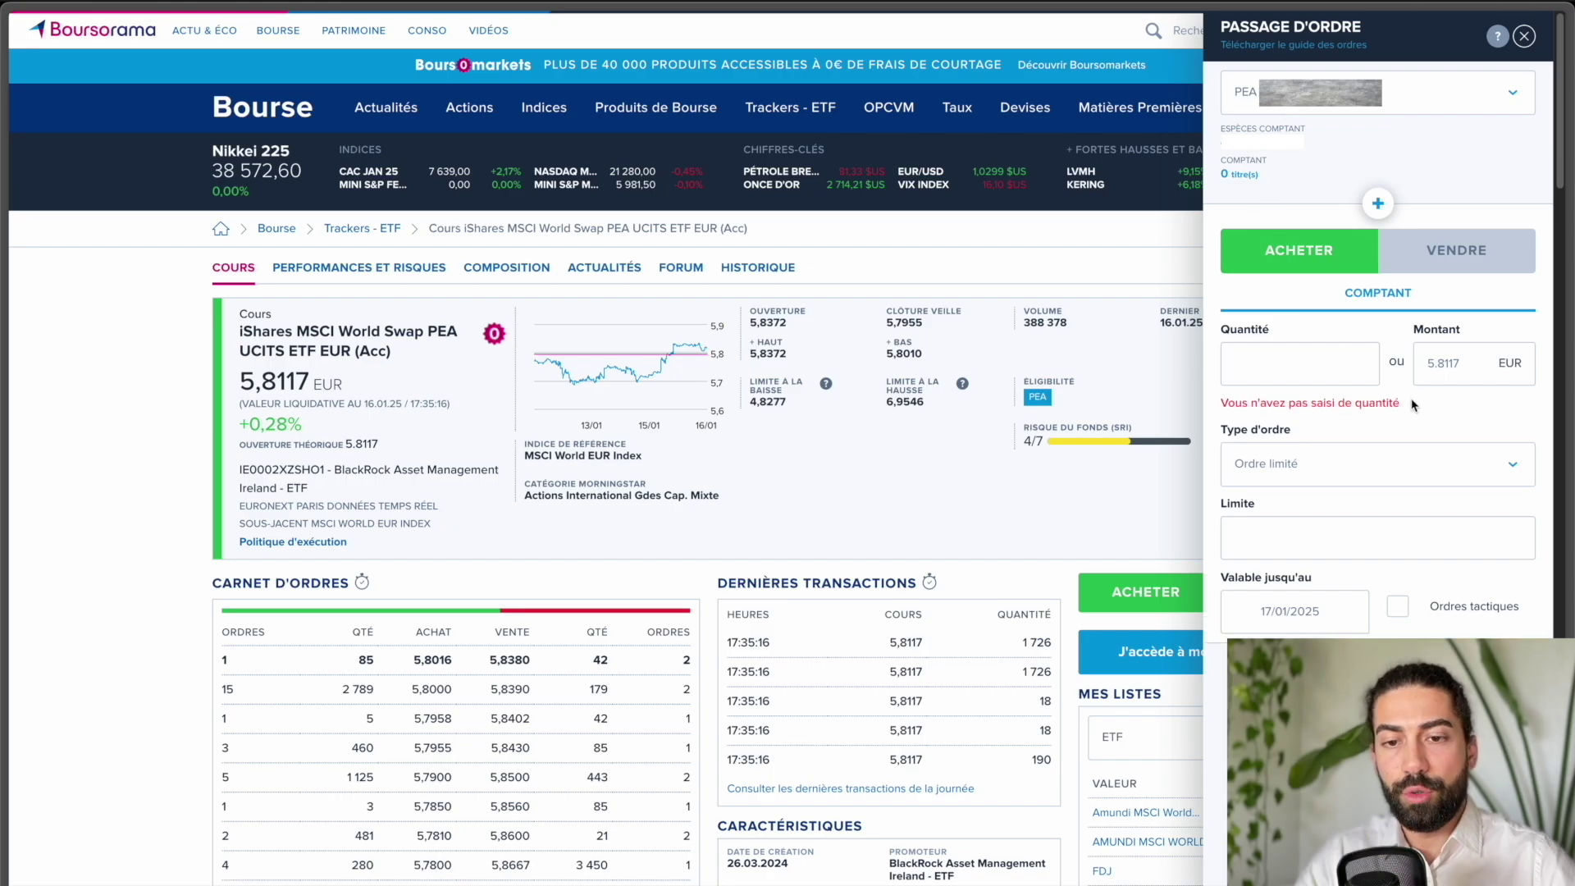
{"action": "left_click", "coordinate": [1468, 367]}
{"action": "type", "text": "300"}
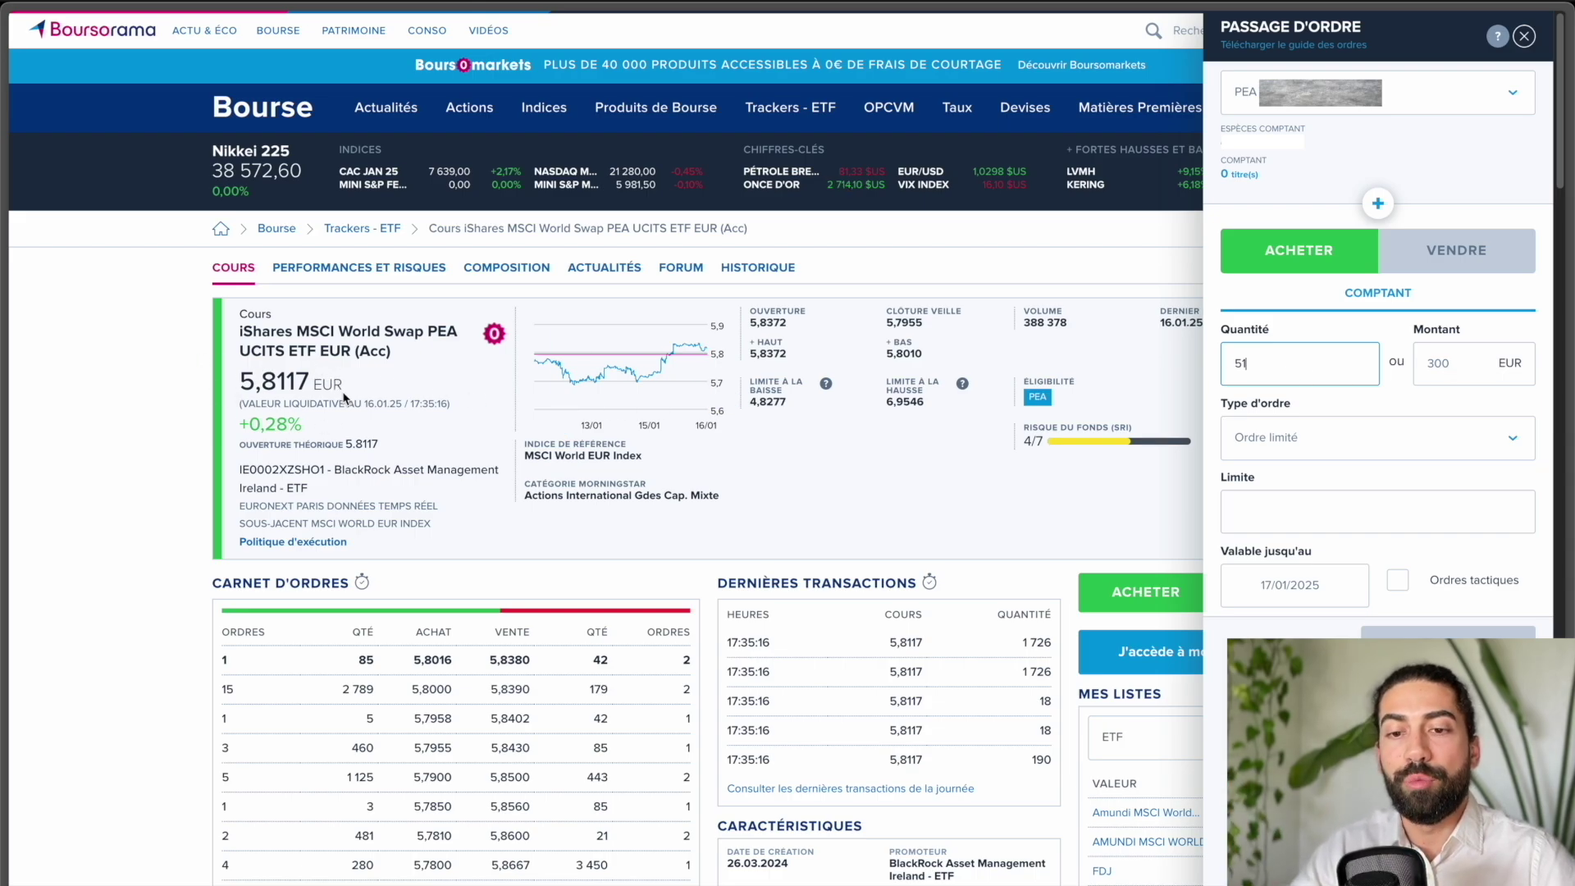
{"action": "left_click", "coordinate": [1452, 369]}
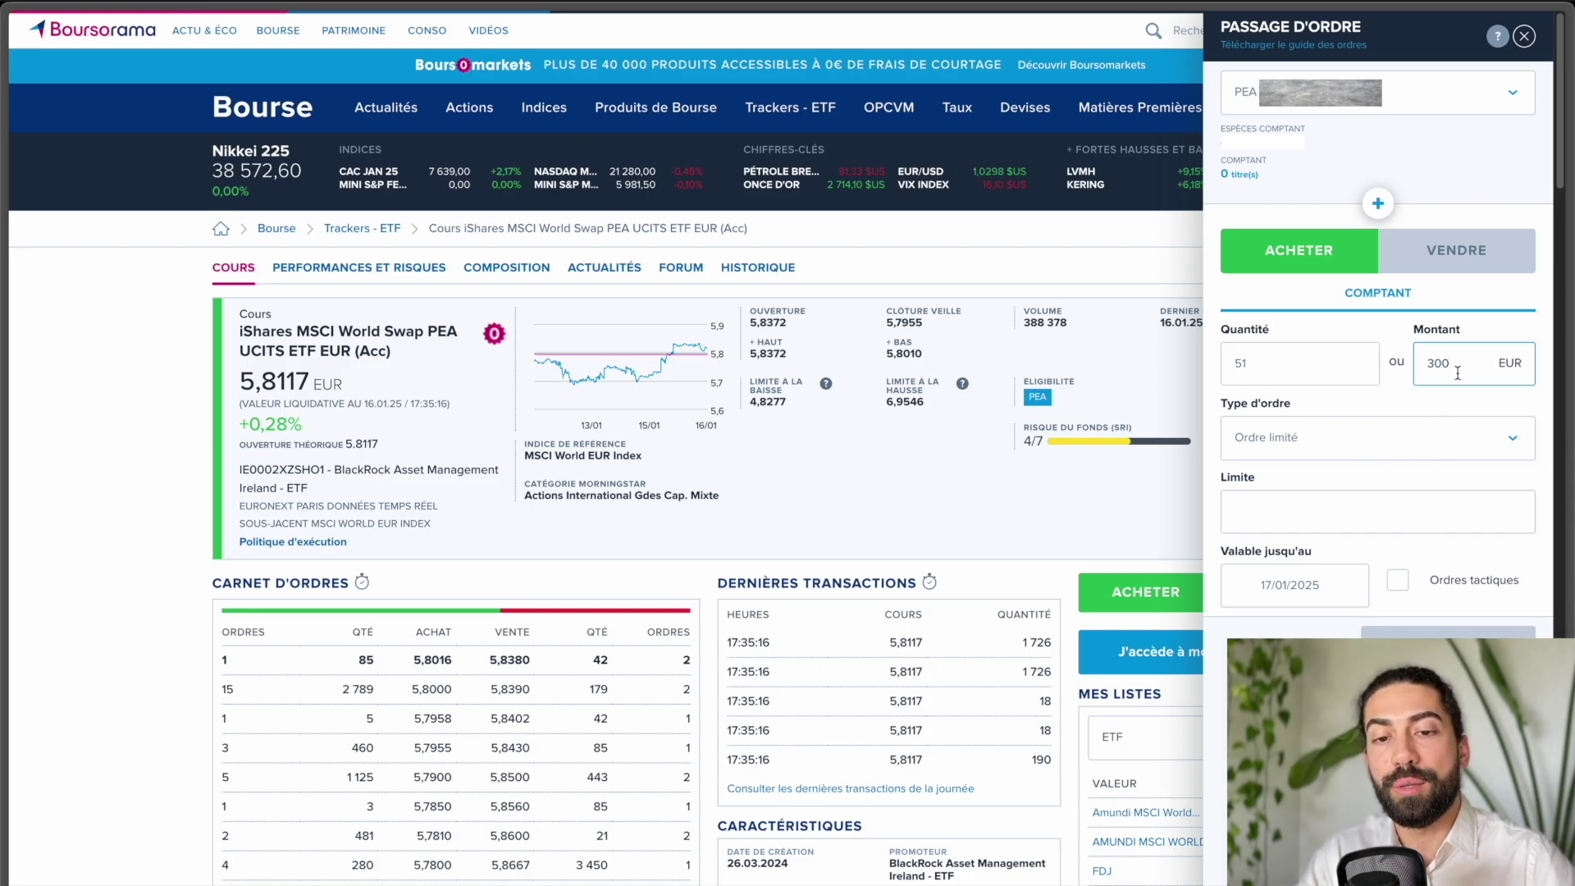
{"action": "left_click", "coordinate": [1285, 415]}
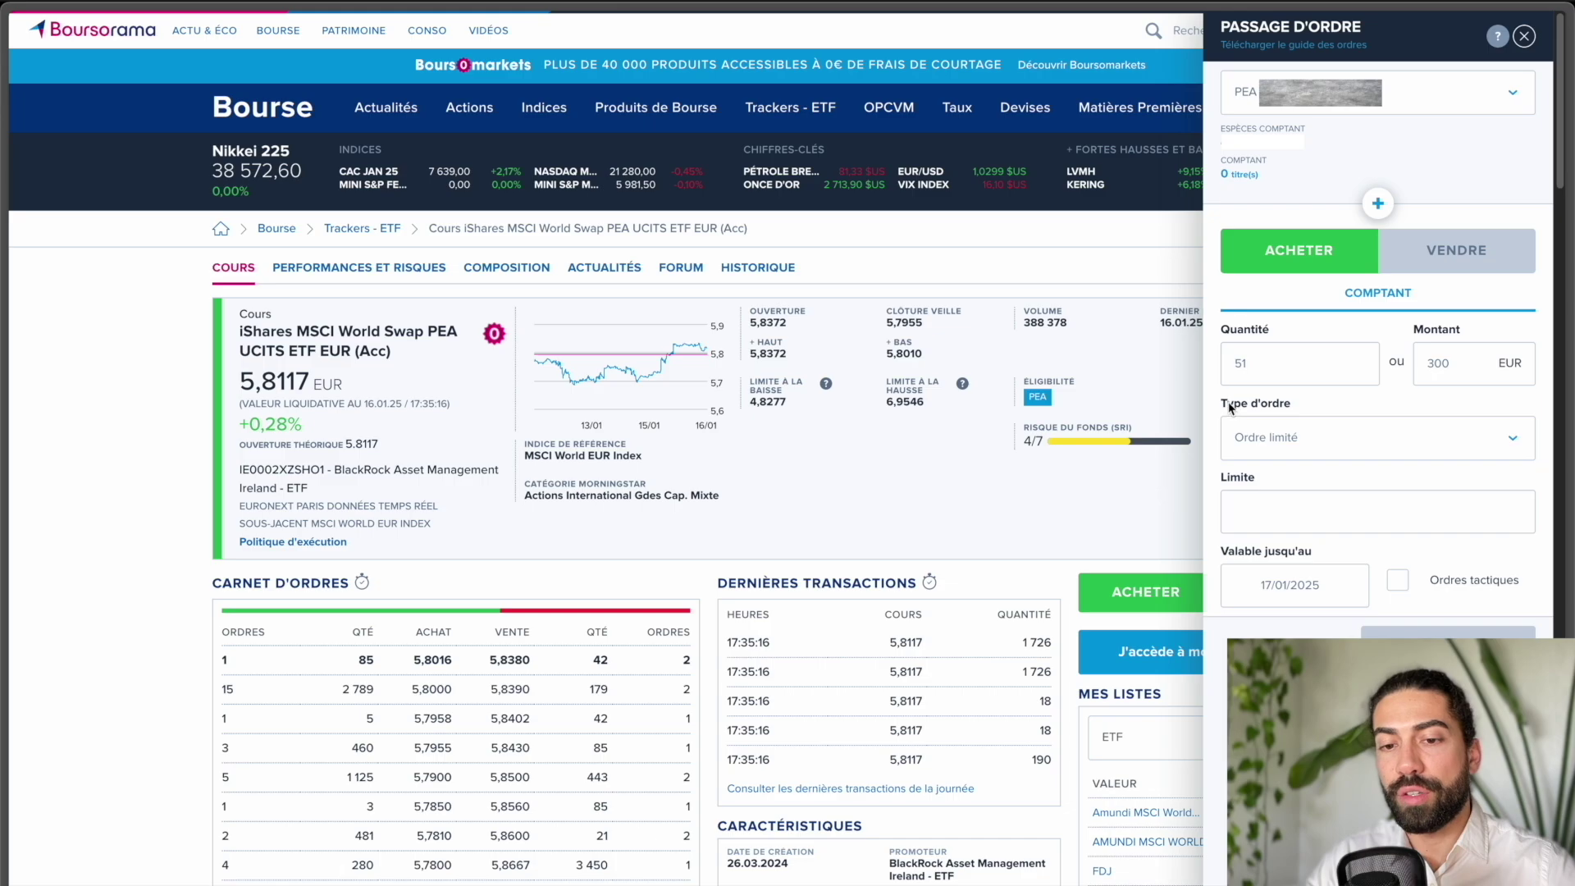
- Choose Ordre limité as the order type and open its limit price for entry
{"action": "left_click", "coordinate": [1265, 441]}
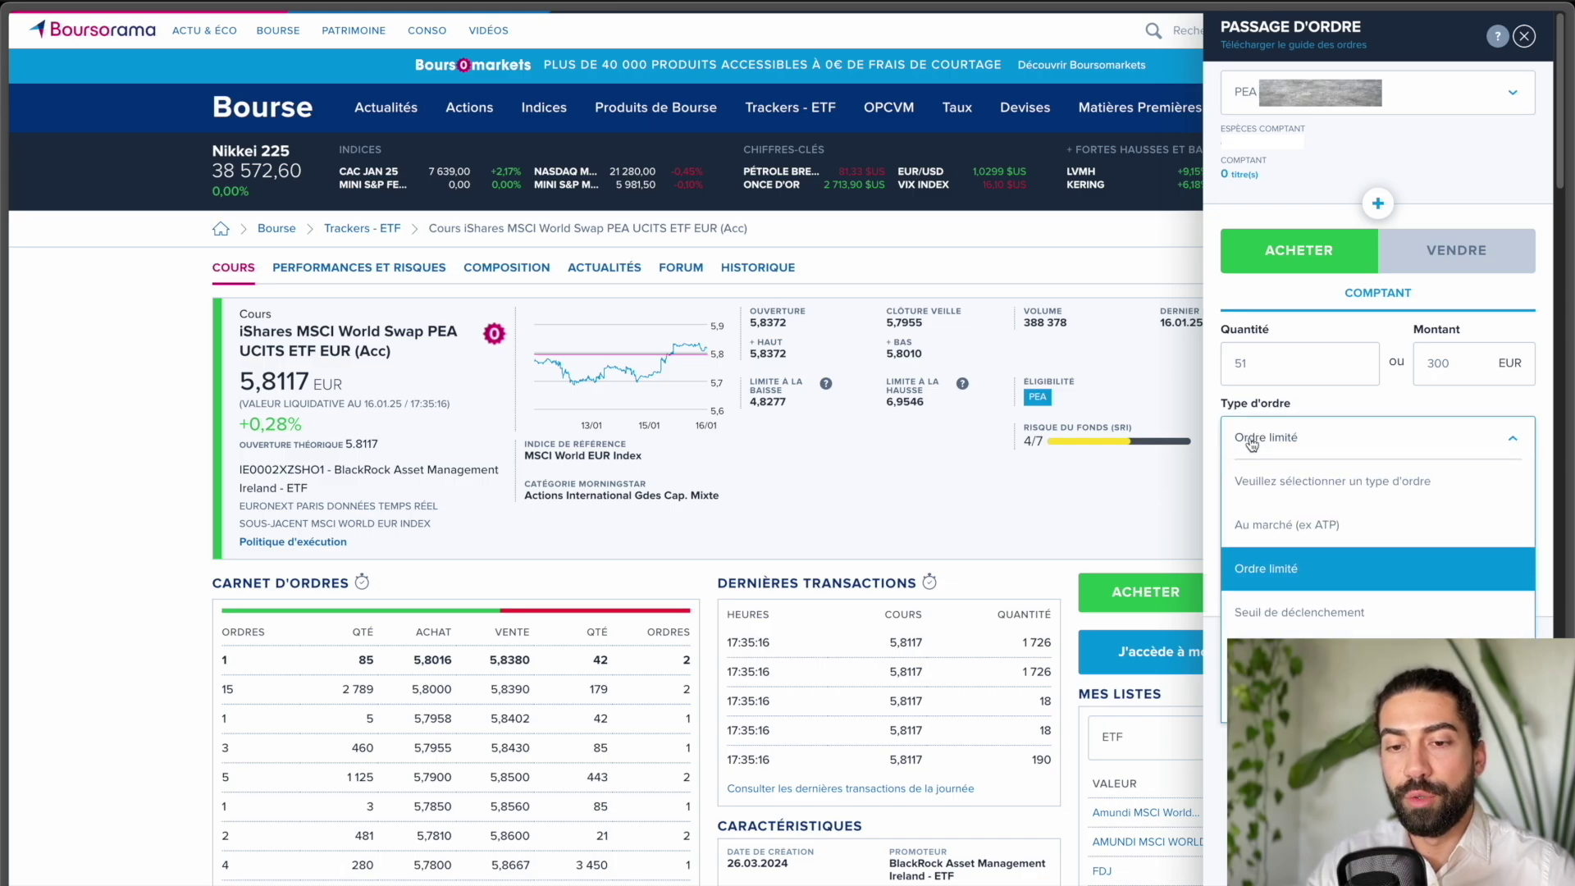
{"action": "left_click", "coordinate": [1288, 571]}
{"action": "left_click", "coordinate": [1288, 509]}
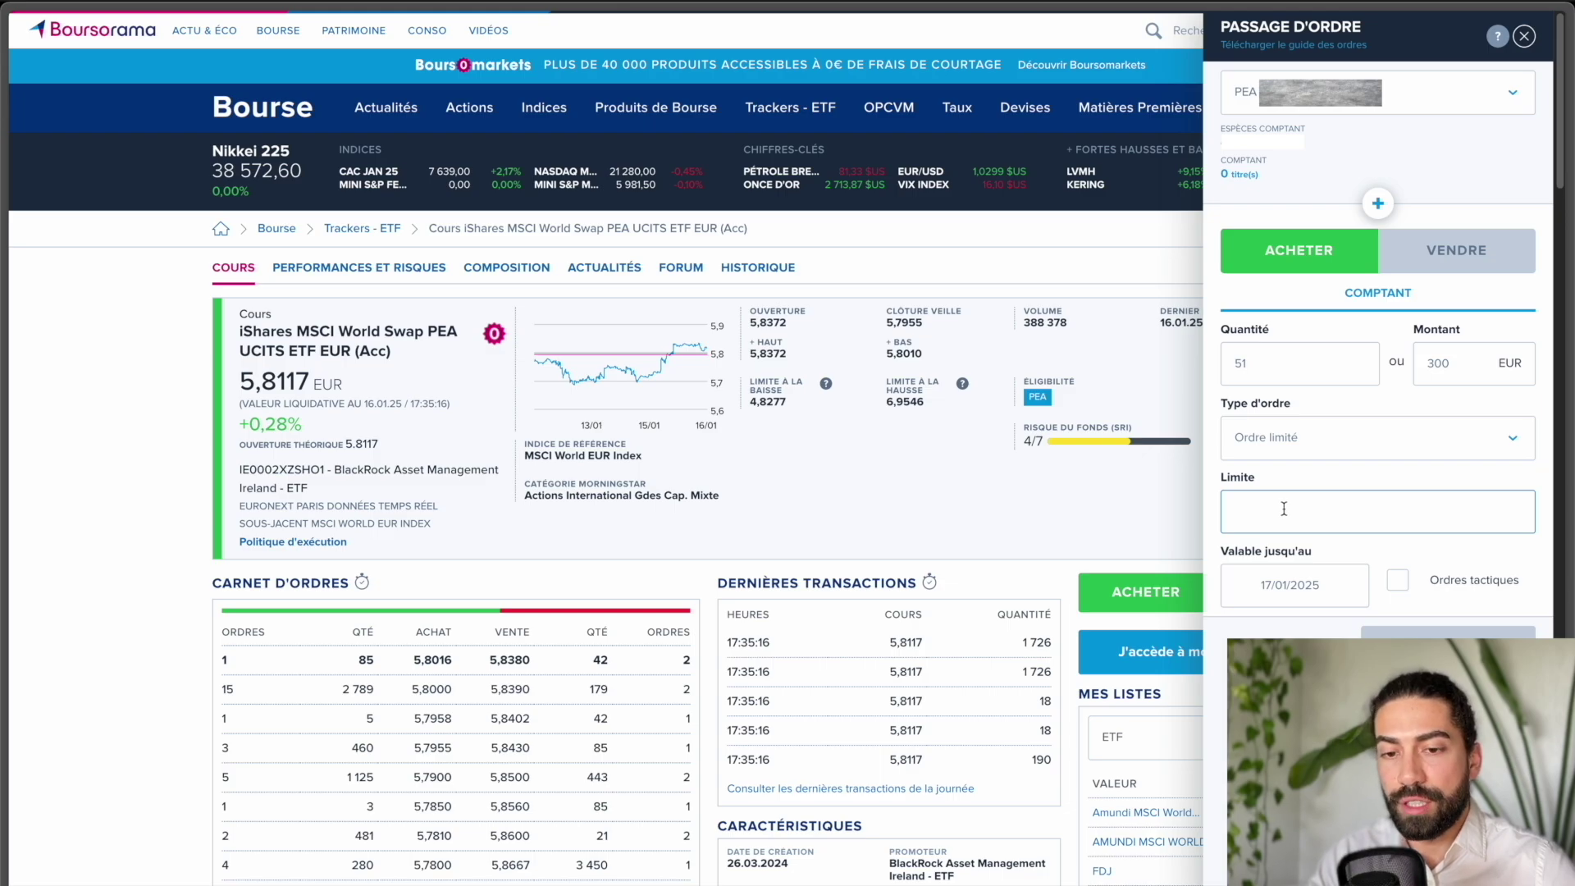
- Set the order type to Au marché (ex ATP) and the order's validity date to 31/01/2025
{"action": "left_click", "coordinate": [1329, 443]}
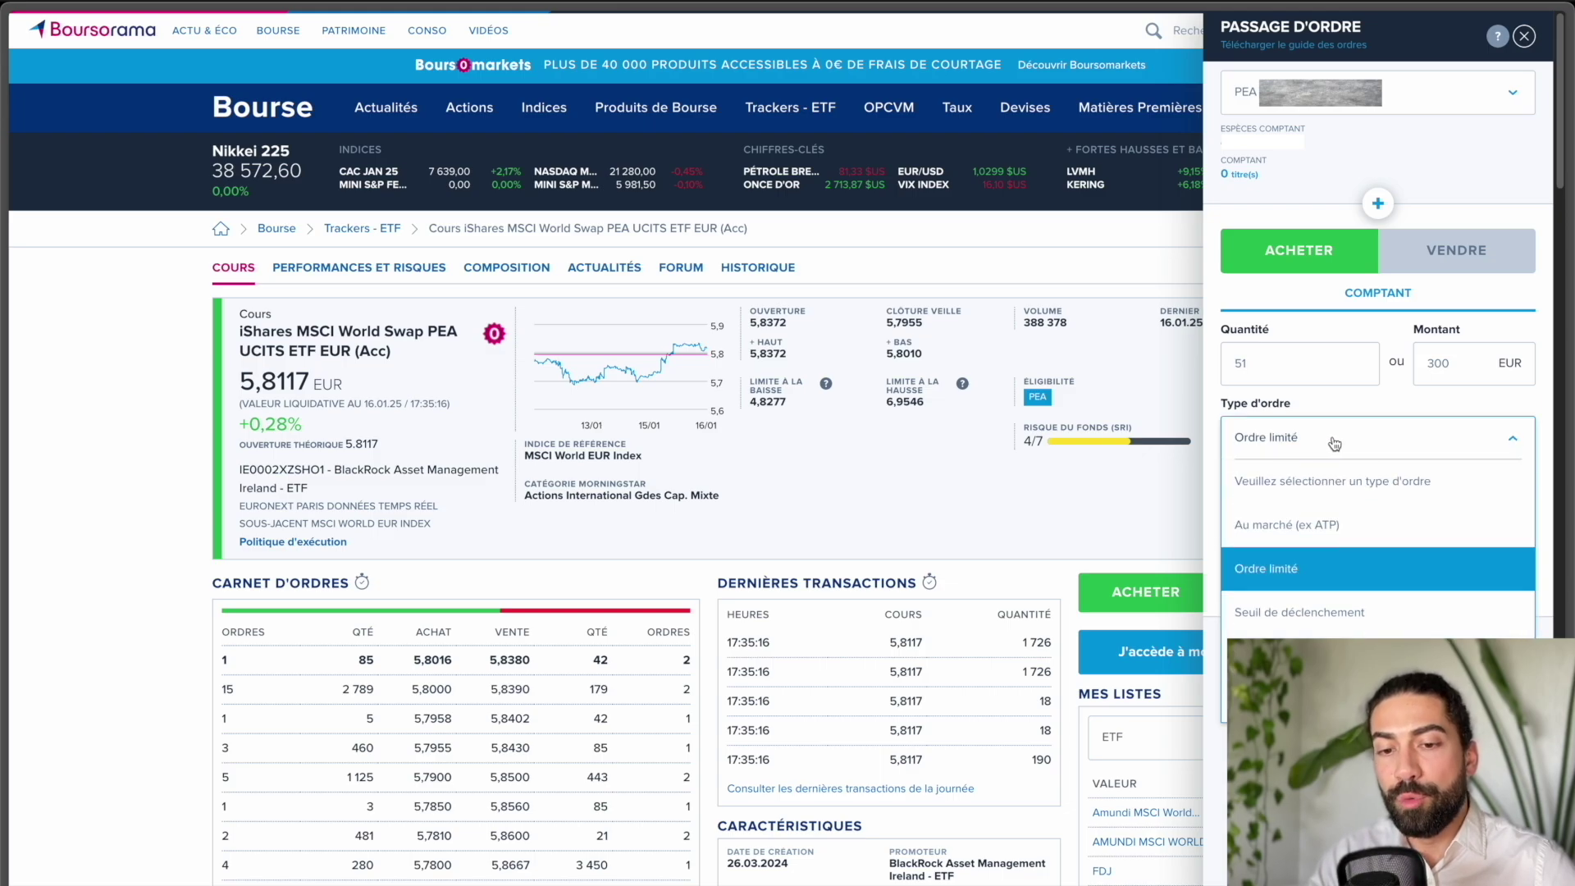
{"action": "left_click", "coordinate": [1364, 535]}
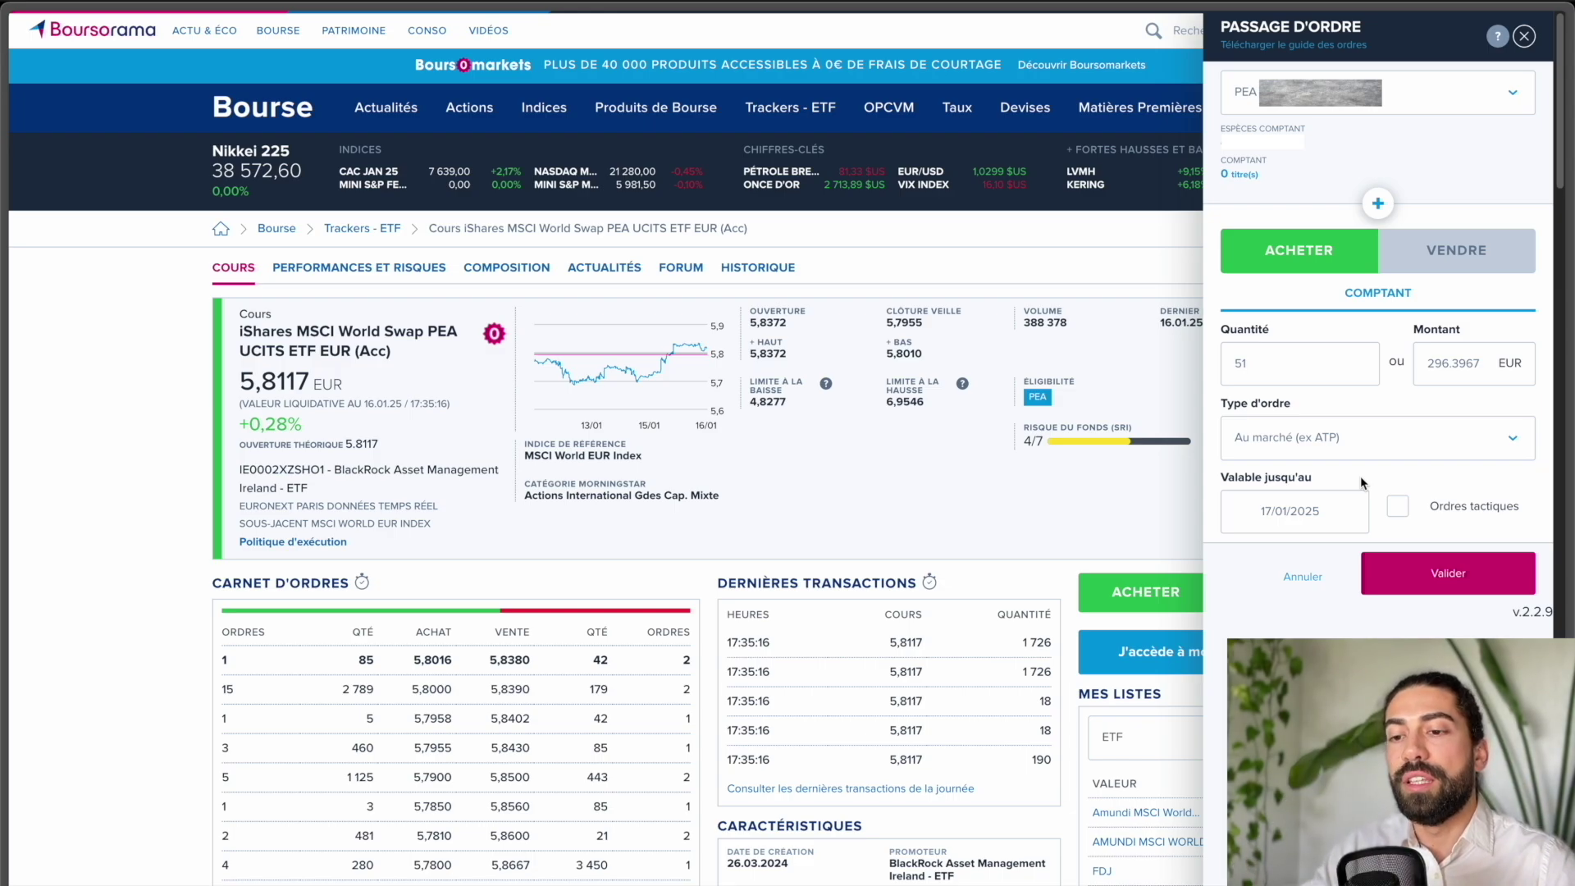
{"action": "left_click", "coordinate": [1300, 525]}
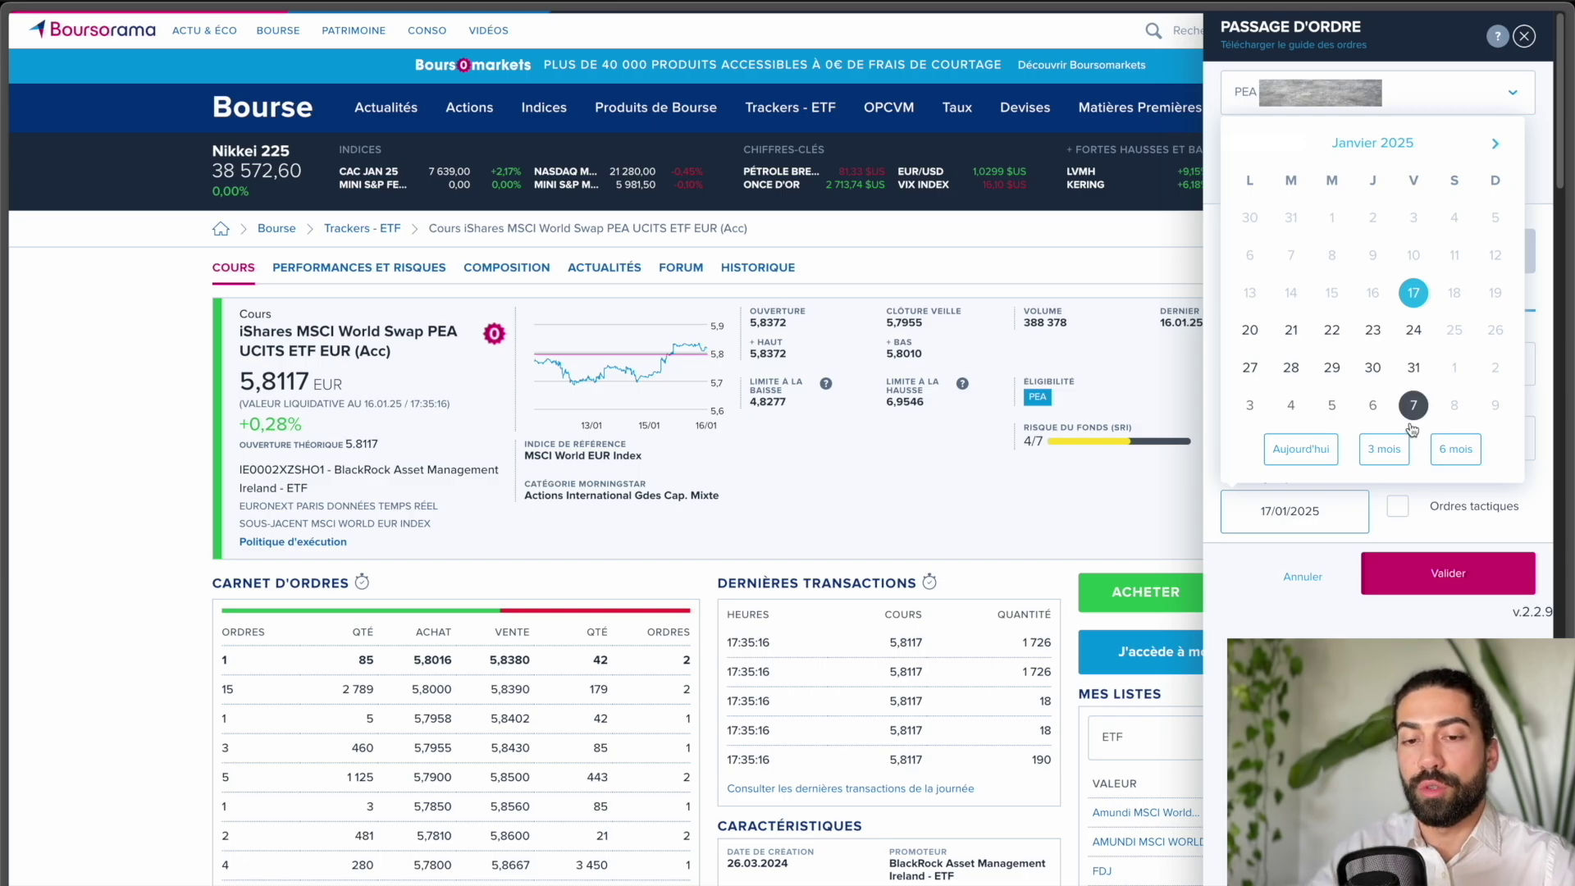
{"action": "left_click", "coordinate": [1412, 383]}
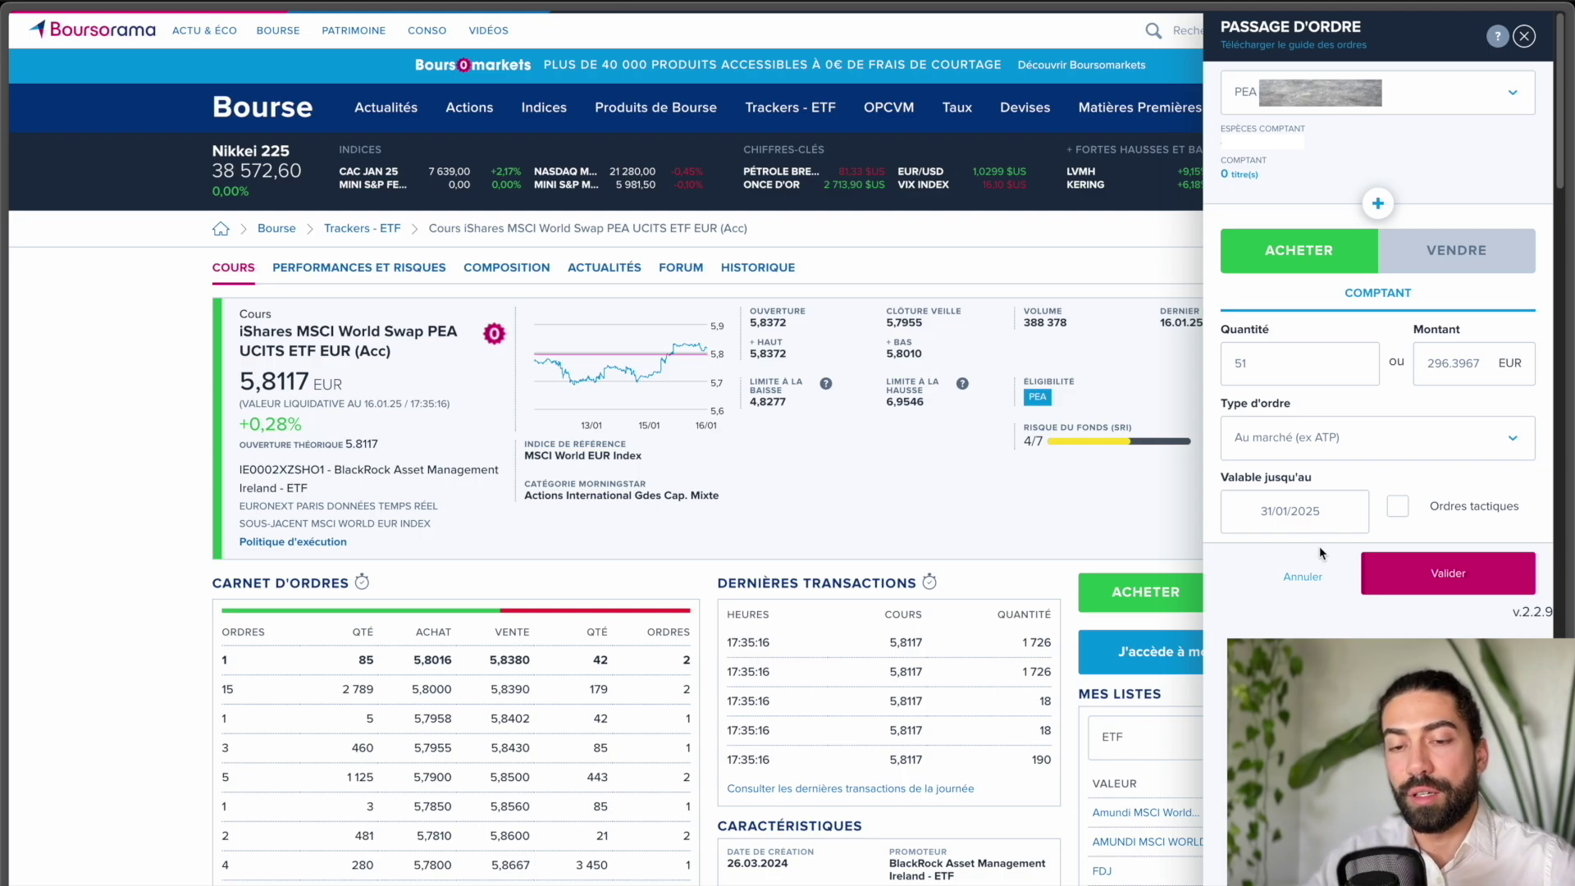
- Validate the order entry and examine the recap's notice and the explanation of its all-inclusive fees
{"action": "left_click", "coordinate": [1424, 576]}
{"action": "left_click_drag", "start_coordinate": [1241, 78], "coordinate": [1436, 74]}
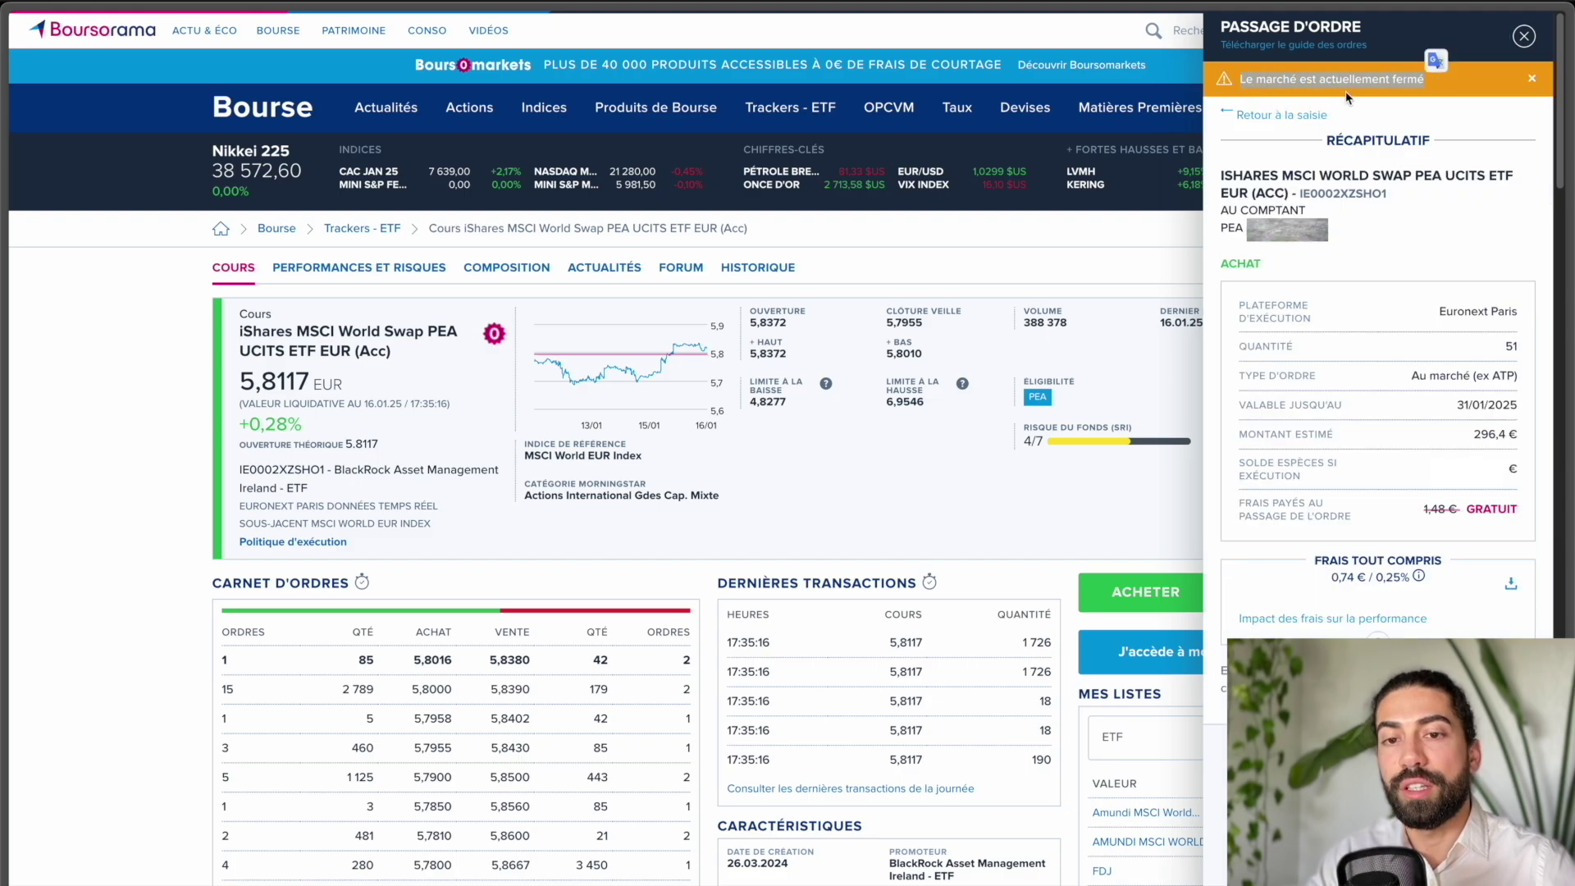
{"action": "left_click", "coordinate": [1363, 115]}
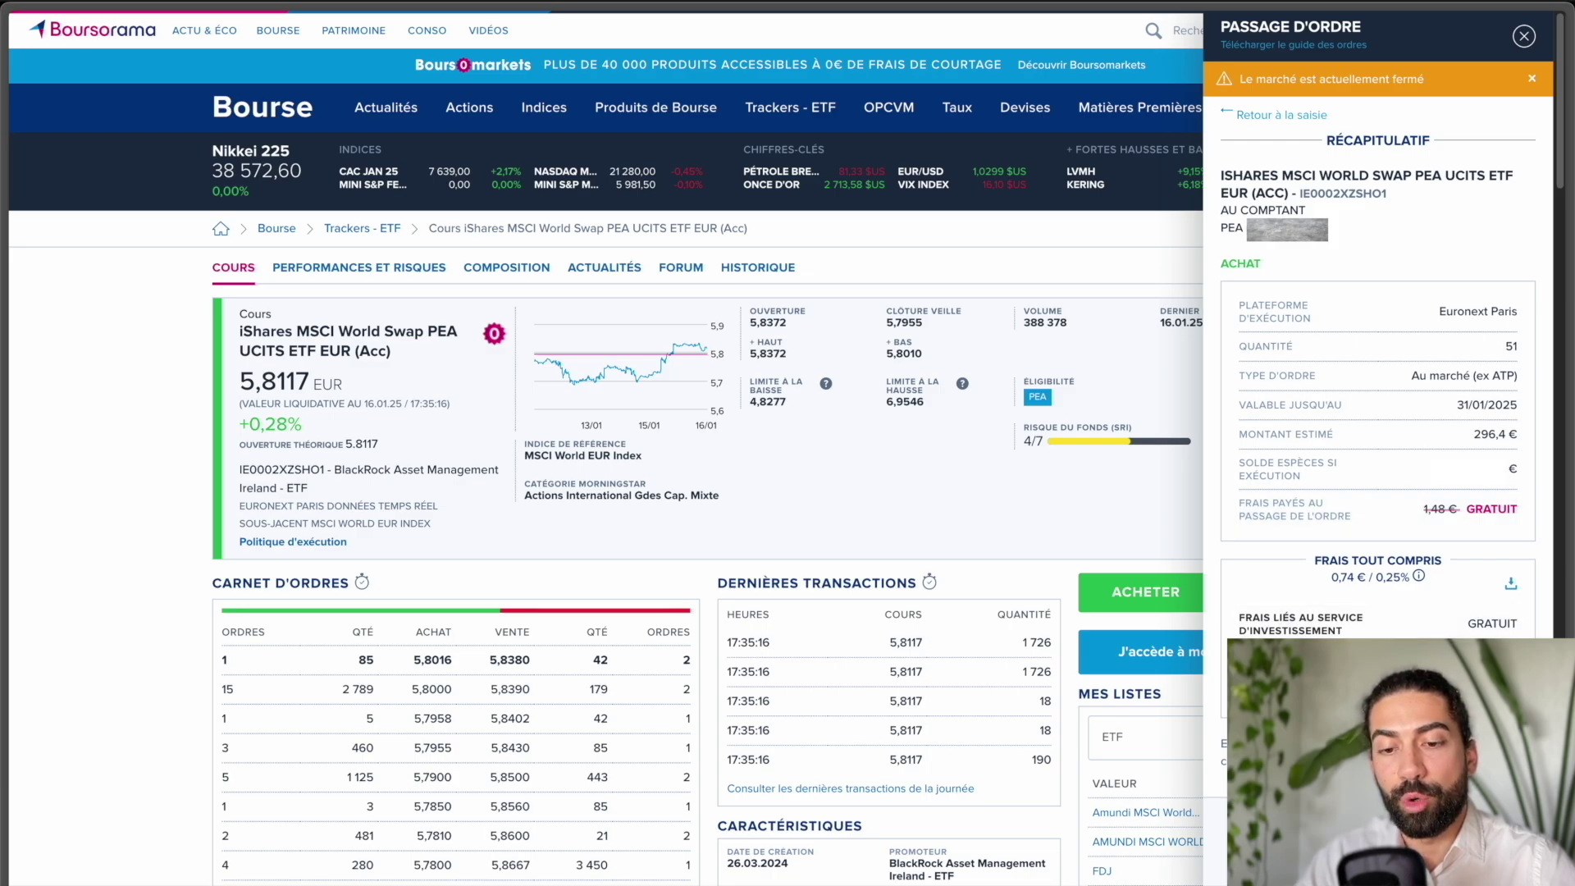
{"action": "mouse_move", "coordinate": [1419, 576]}
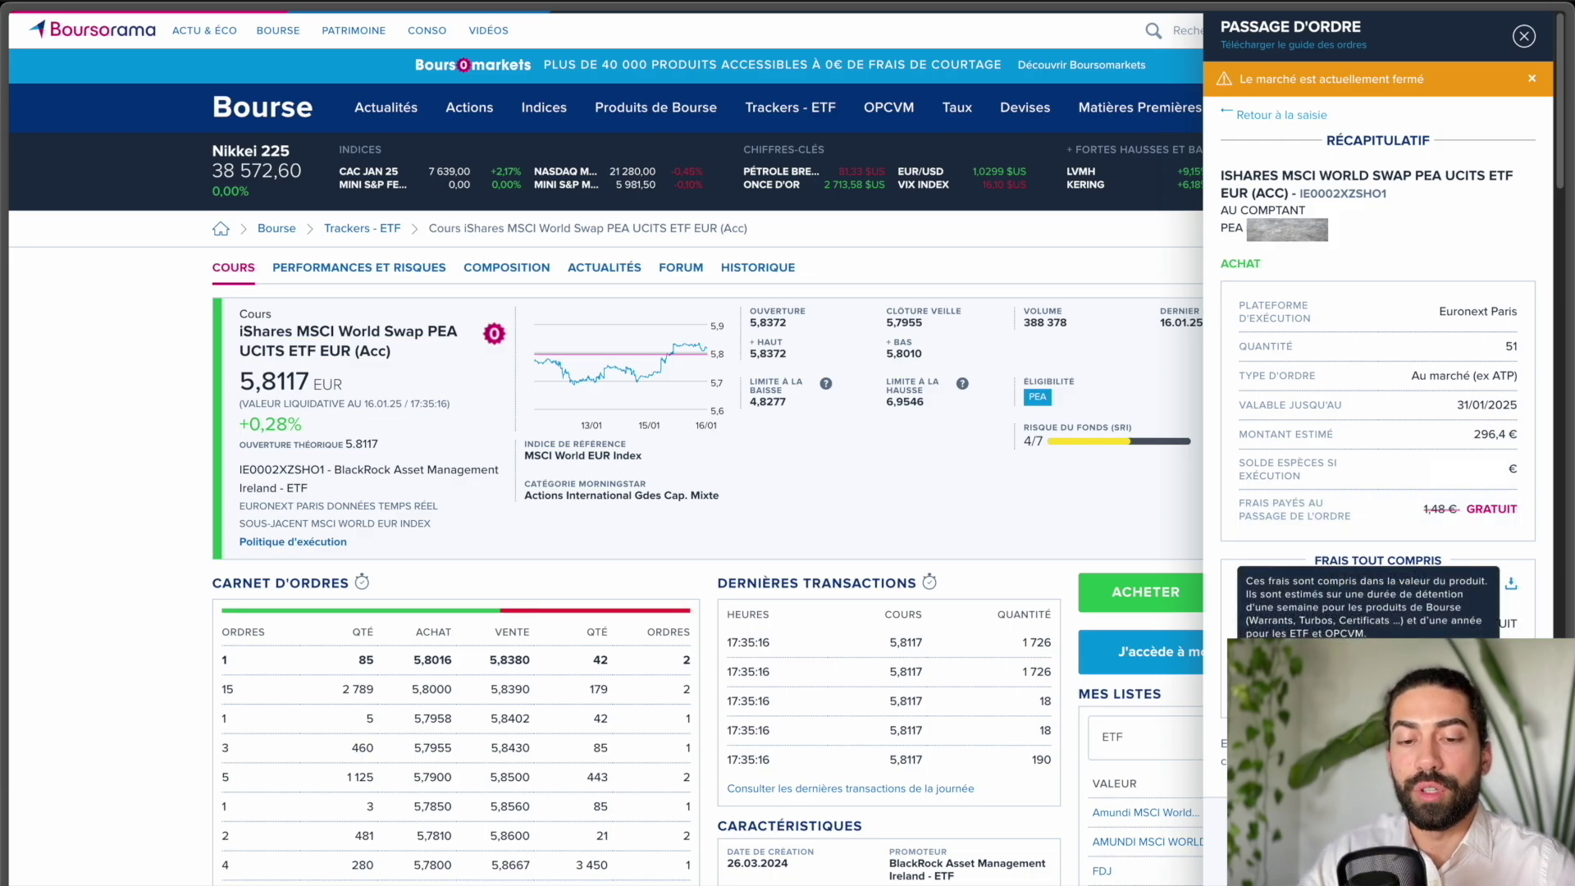